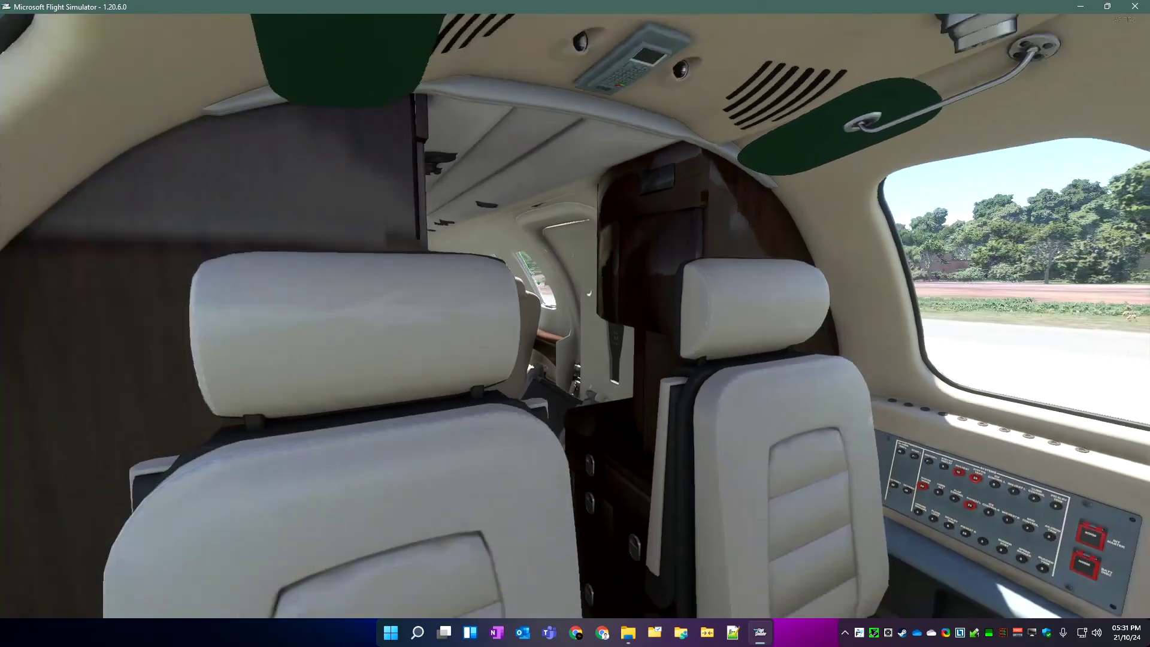
pyautogui.press('Up')
pyautogui.press('Down')
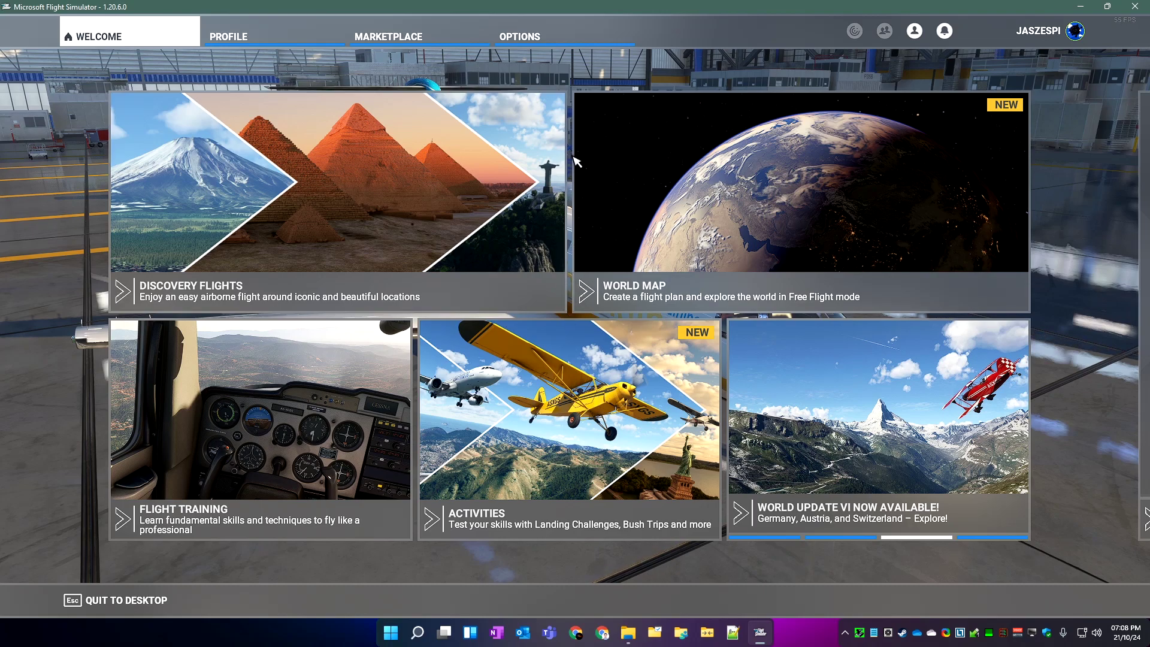
# Open the keyboard controls options and search the commands by name for "CUSTOM CAMERA"
pyautogui.click(565, 37)
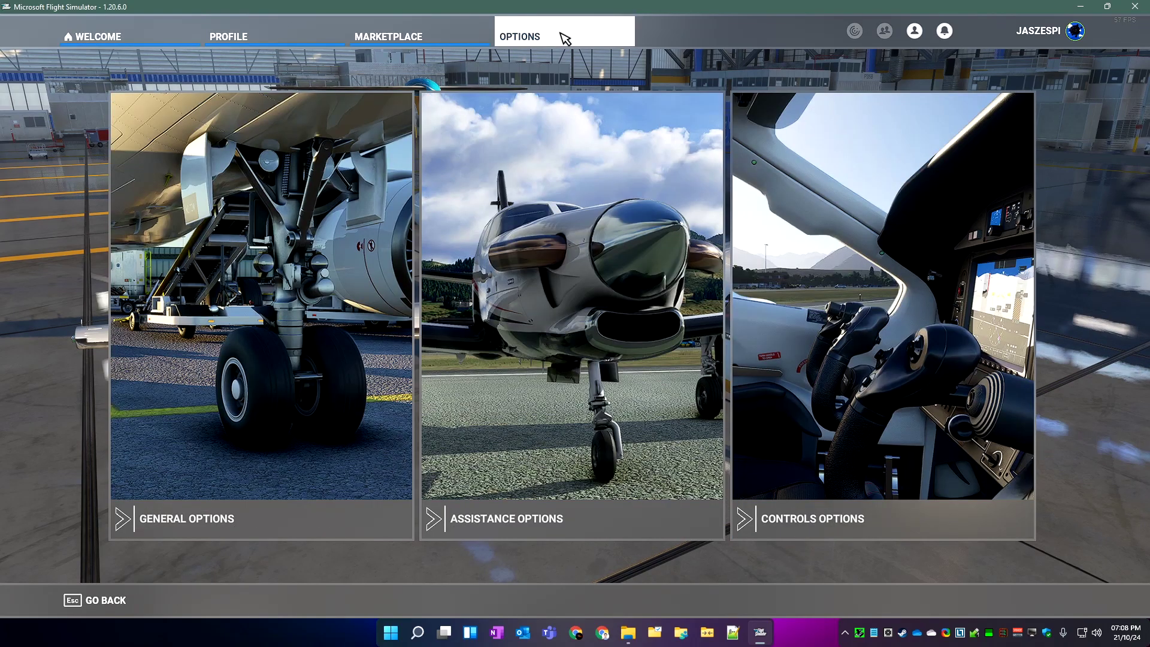
pyautogui.click(884, 343)
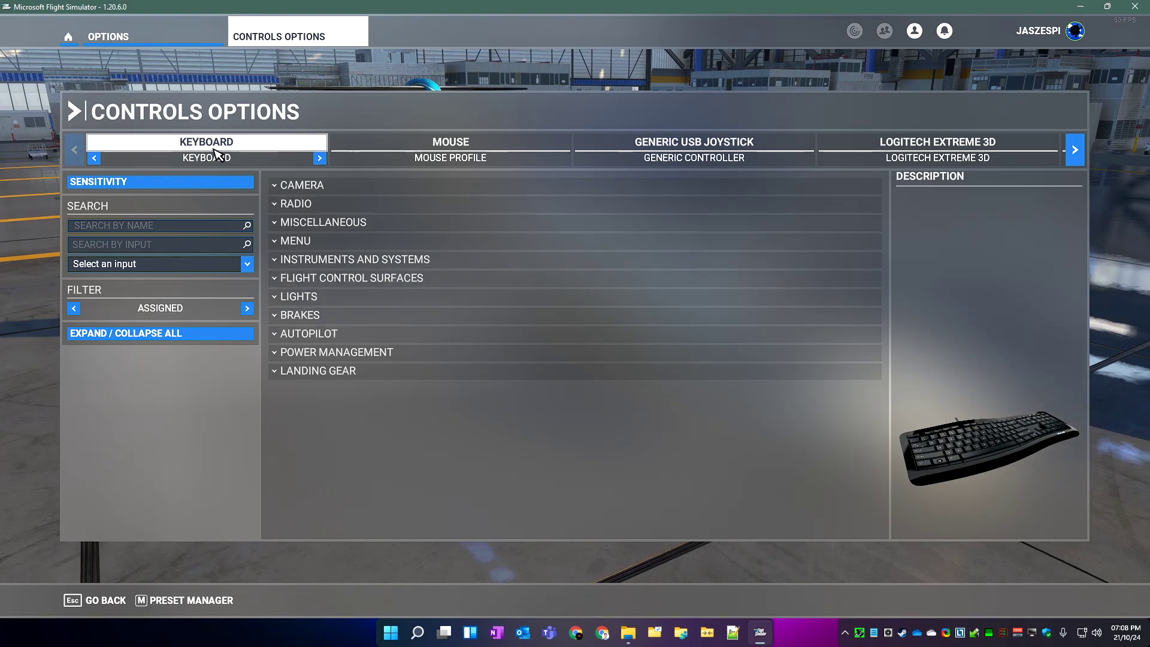
pyautogui.click(171, 226)
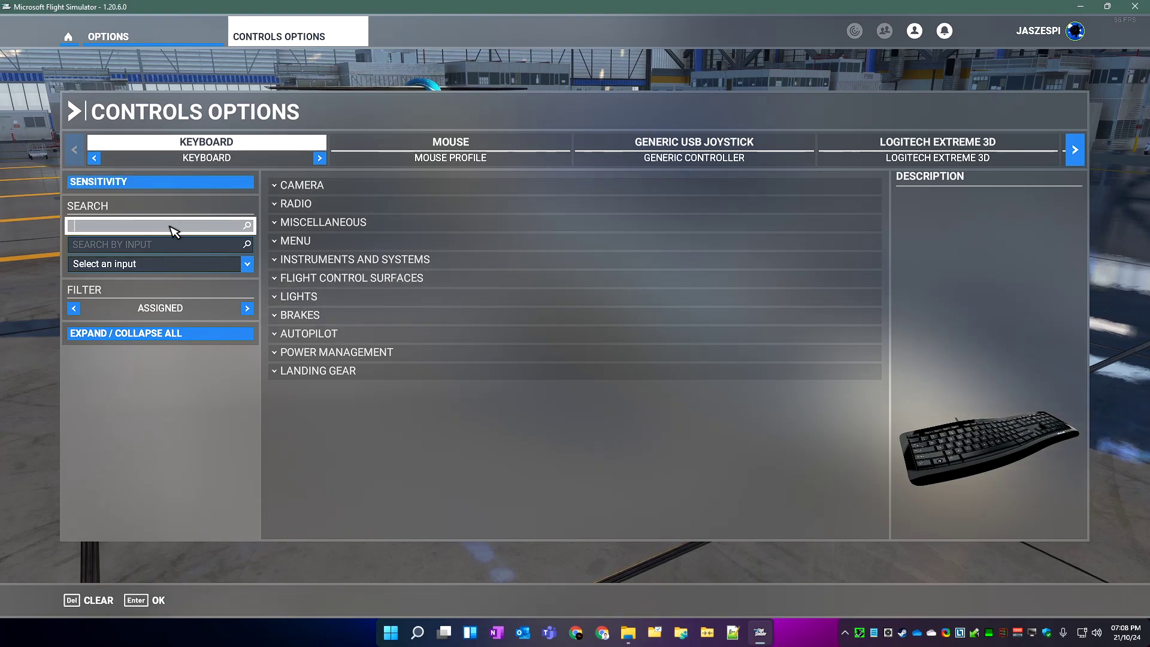
pyautogui.write('CUSTOM CAMERA')
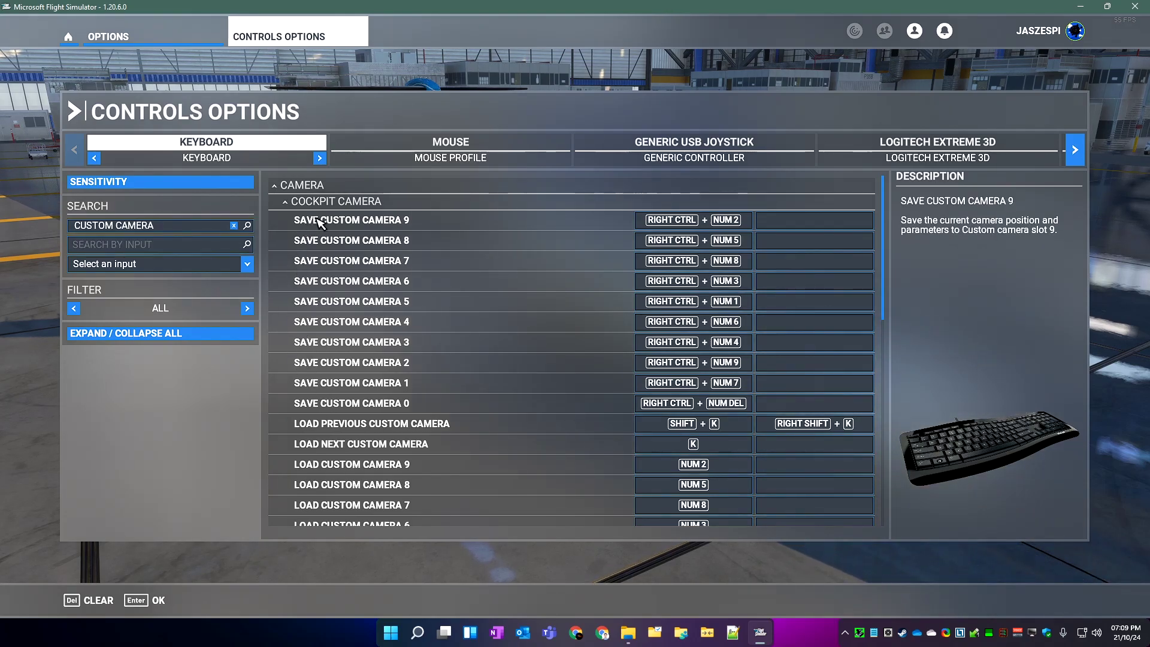
# Examine the key bindings assigned to the save and load custom camera commands
pyautogui.moveTo(883, 283); pyautogui.dragTo(878, 398)
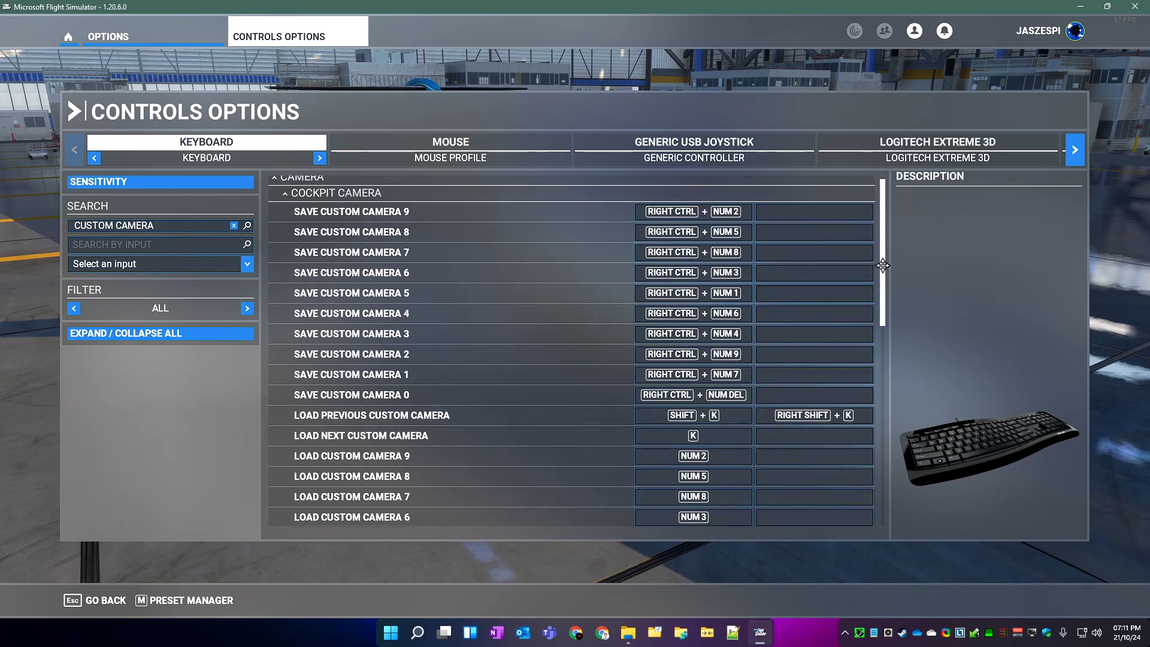
pyautogui.scroll(-4, 878, 333)
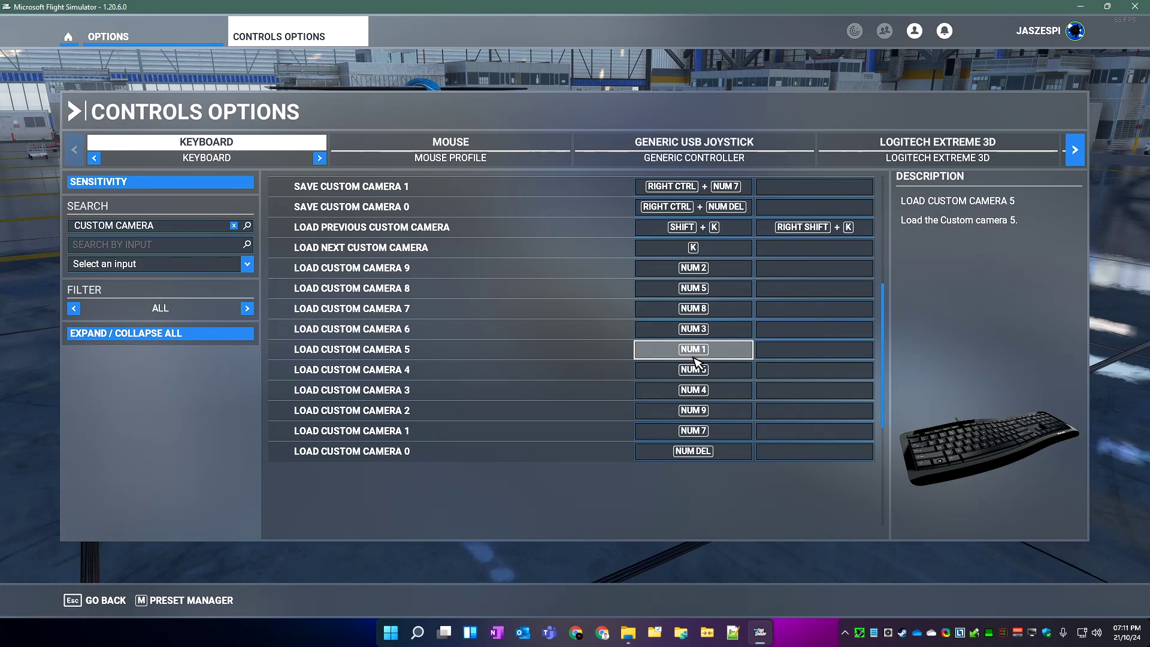
pyautogui.moveTo(882, 379); pyautogui.dragTo(882, 320)
pyautogui.scroll(4, 883, 320)
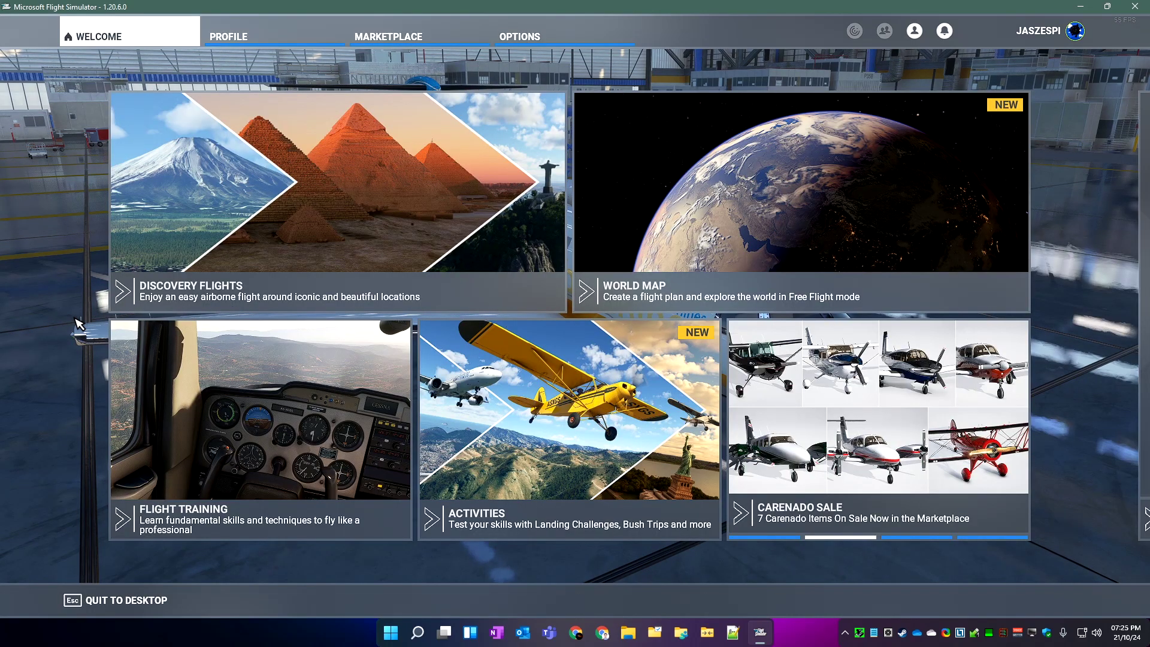
# Switch to File Explorer and open AppData\Roaming\Microsoft Flight Simulator\SimObjects\Airplanes under the account's own user folder, replacing the placeholder user name in the path
pyautogui.click(1081, 6)
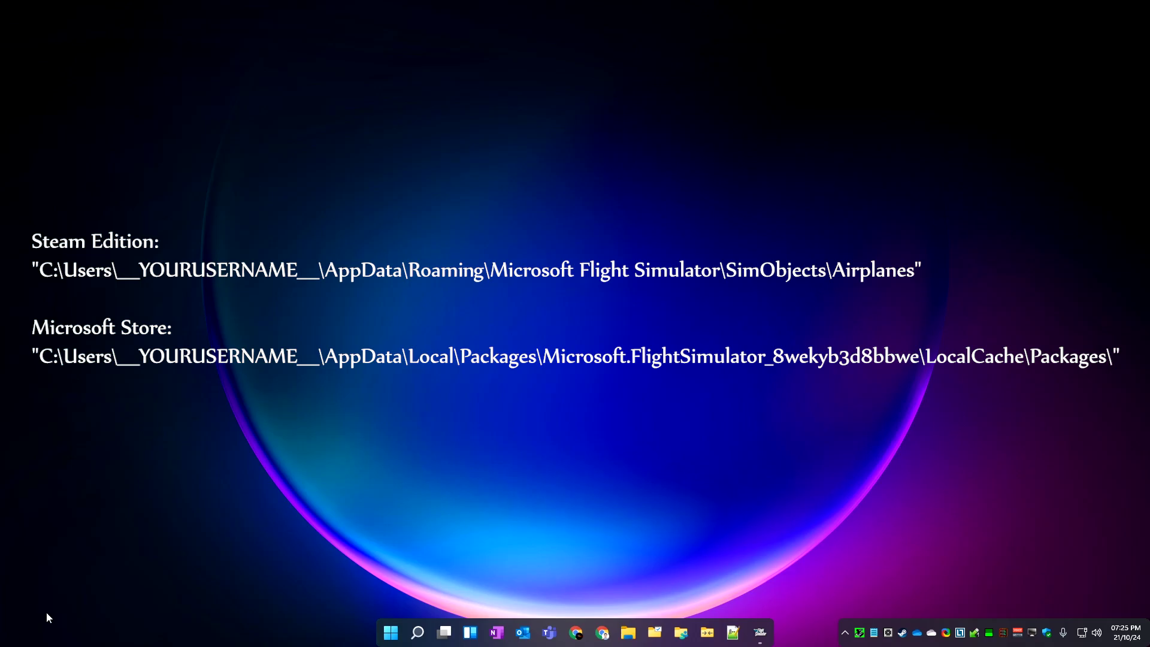
pyautogui.click(628, 633)
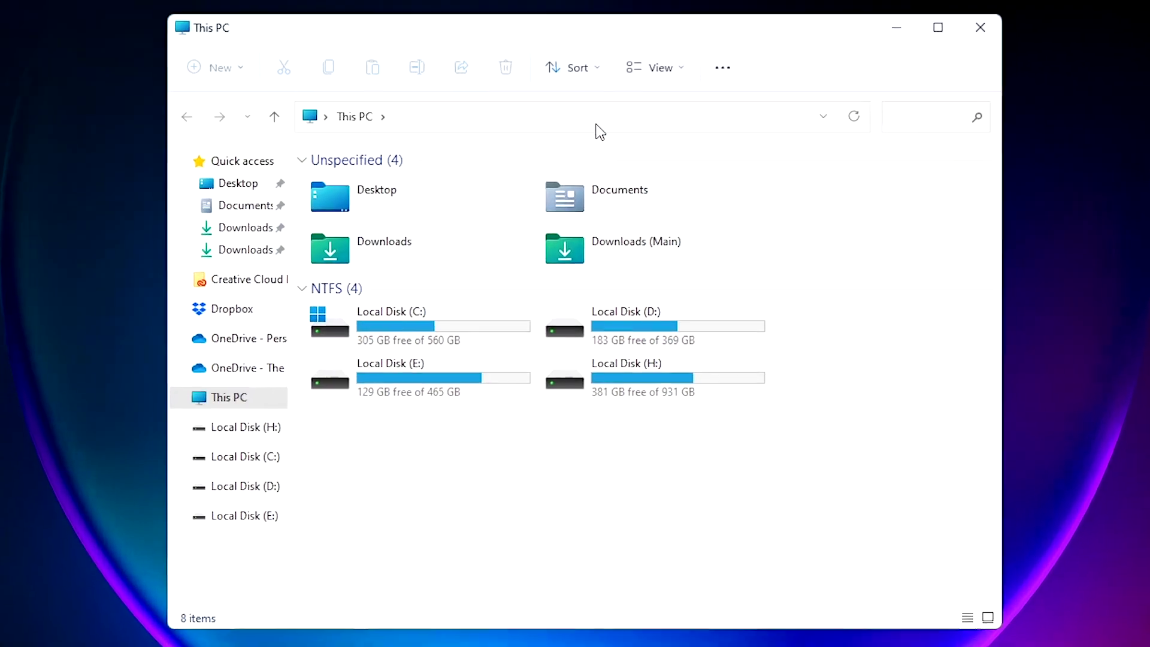
pyautogui.click(576, 181)
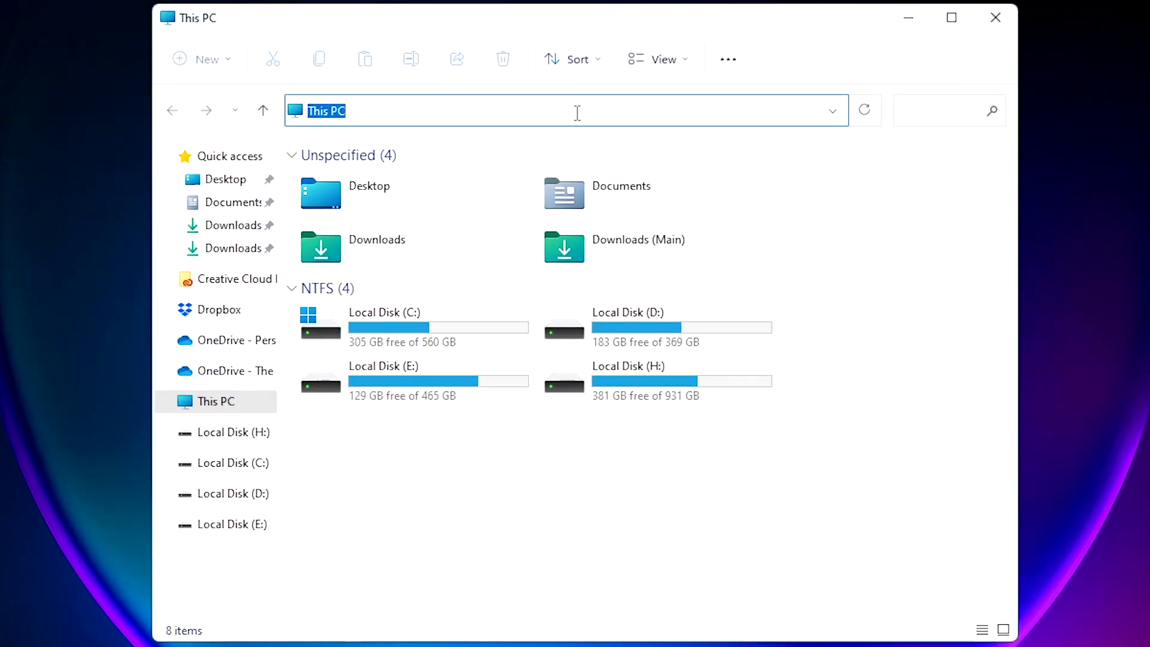
pyautogui.write('C:\\Users\\__YOURUSERNAME__\\AppData\\Roaming\\Microsoft Flight Simulator\\SimObjects\\Airplanes')
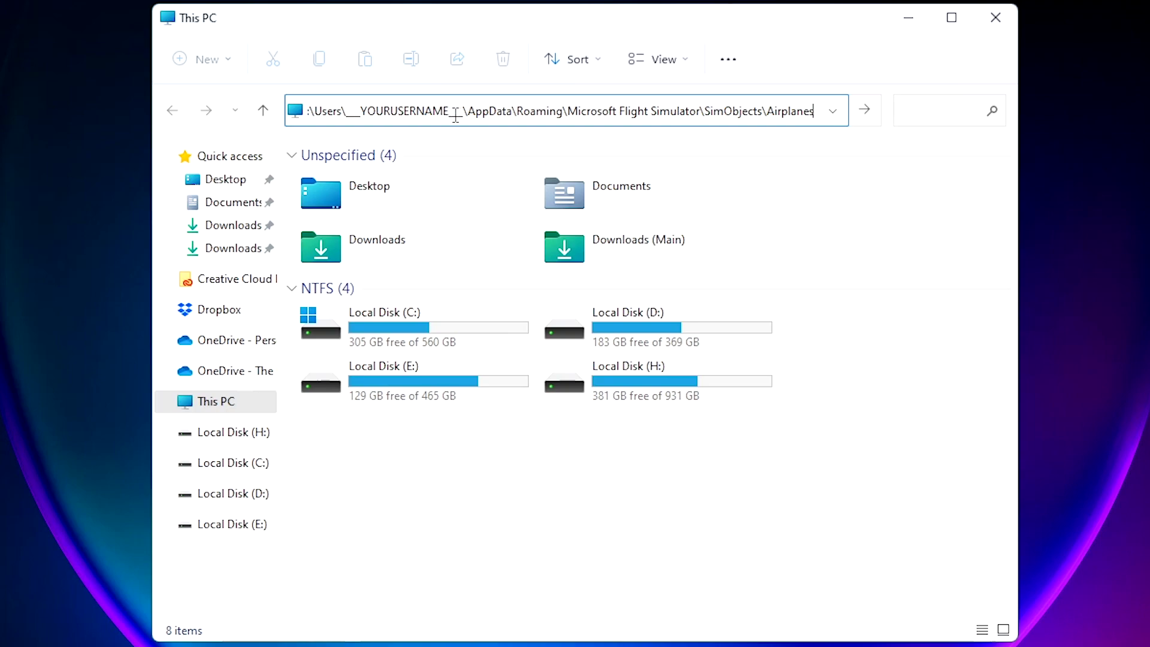
pyautogui.doubleClick(399, 112)
pyautogui.press('BackSpace')
pyautogui.write('****')
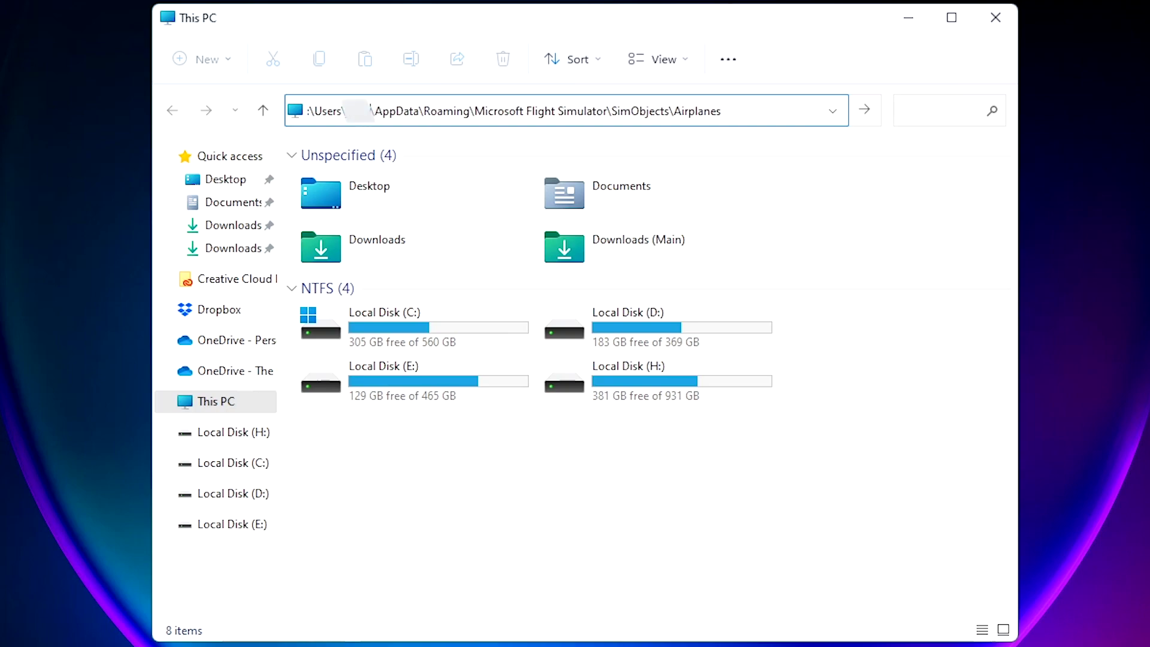
pyautogui.press('Return')
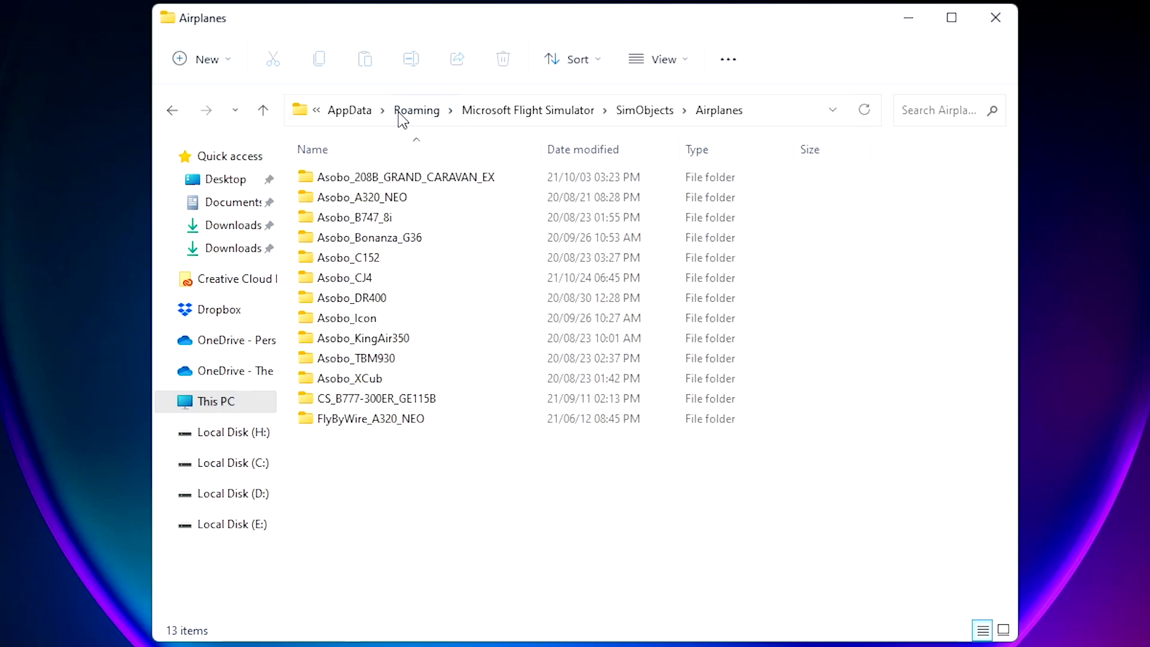
pyautogui.click(718, 100)
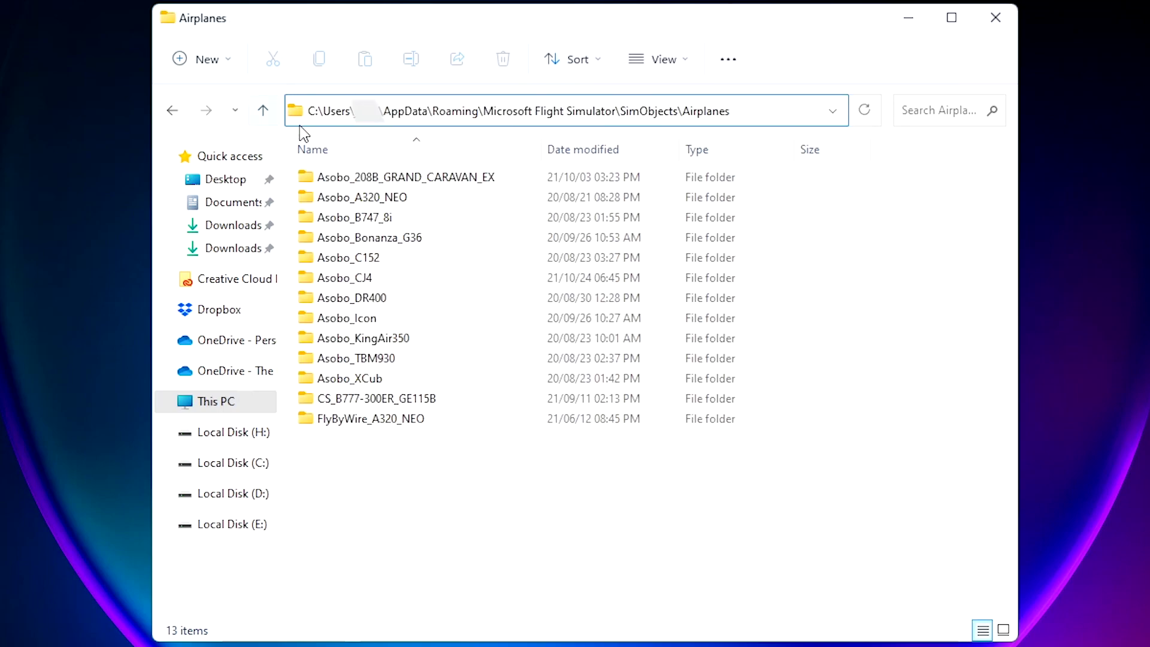
pyautogui.click(625, 446)
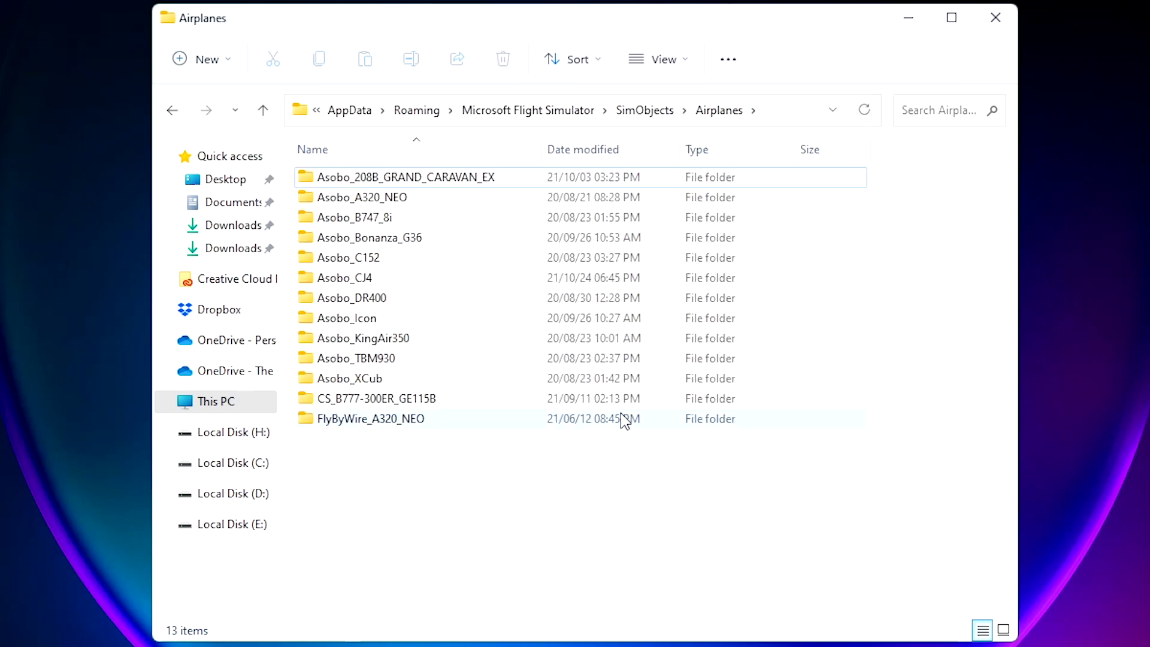
# Delete the Asobo_CJ4 and Asobo_B747_8i folders from the Airplanes folder
pyautogui.click(484, 280)
pyautogui.click(481, 217)
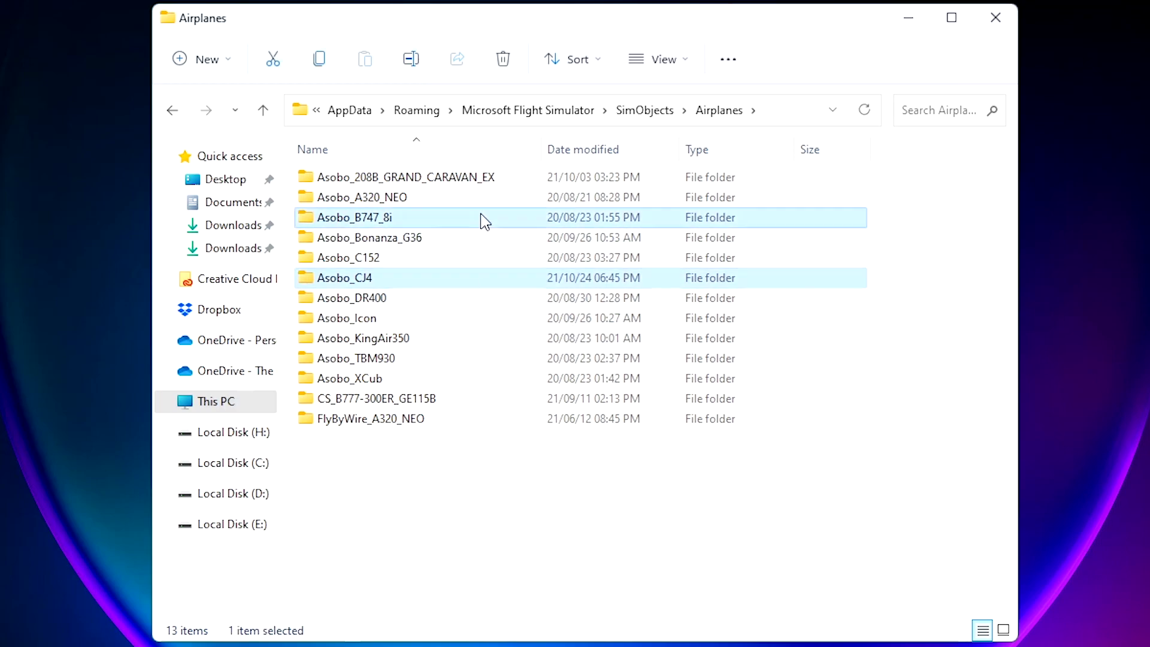
pyautogui.click(503, 58)
pyautogui.click(653, 348)
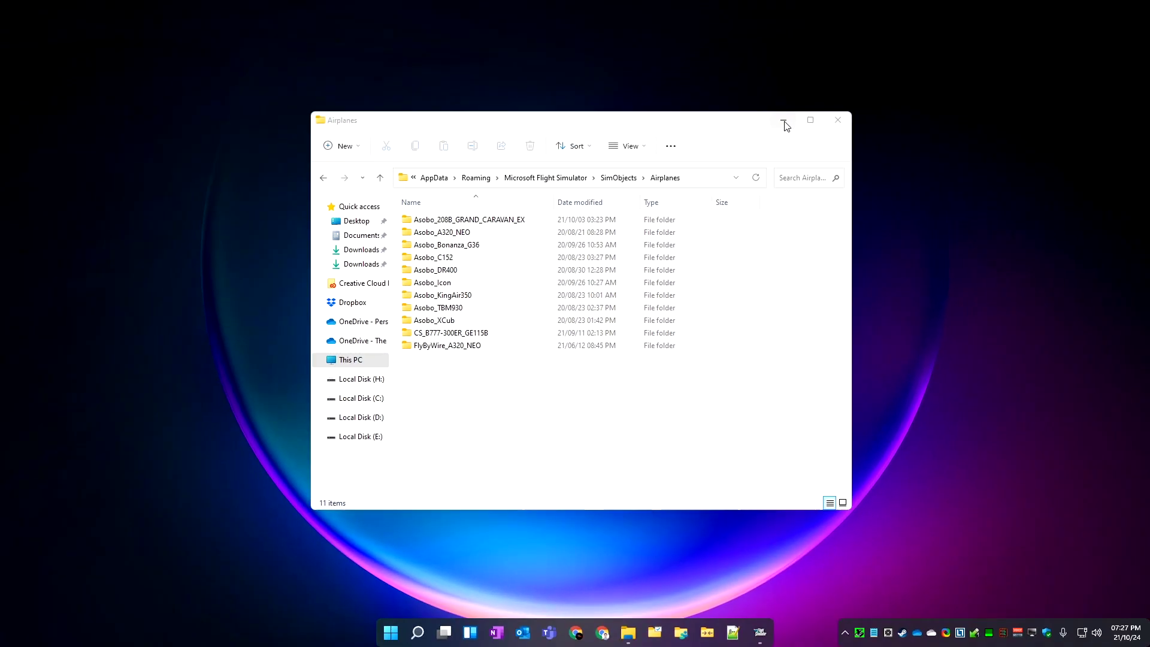
# Return to Microsoft Flight Simulator, open the World Map and check that the Cessna Citation CJ4 is the selected aircraft
pyautogui.click(784, 122)
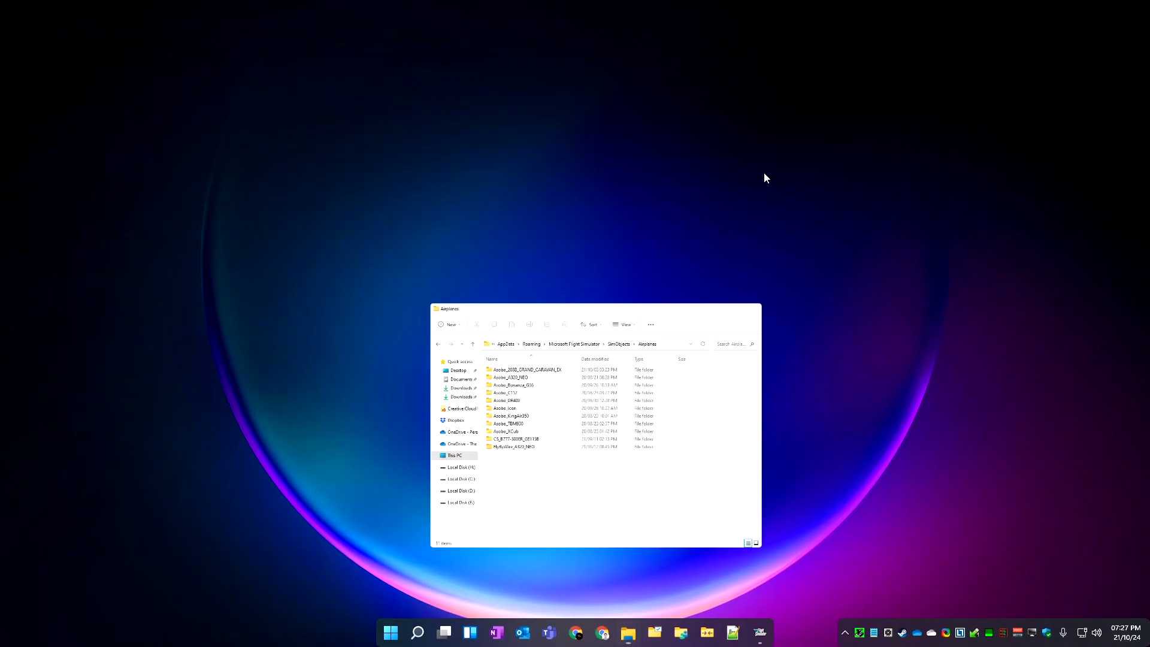
pyautogui.click(760, 630)
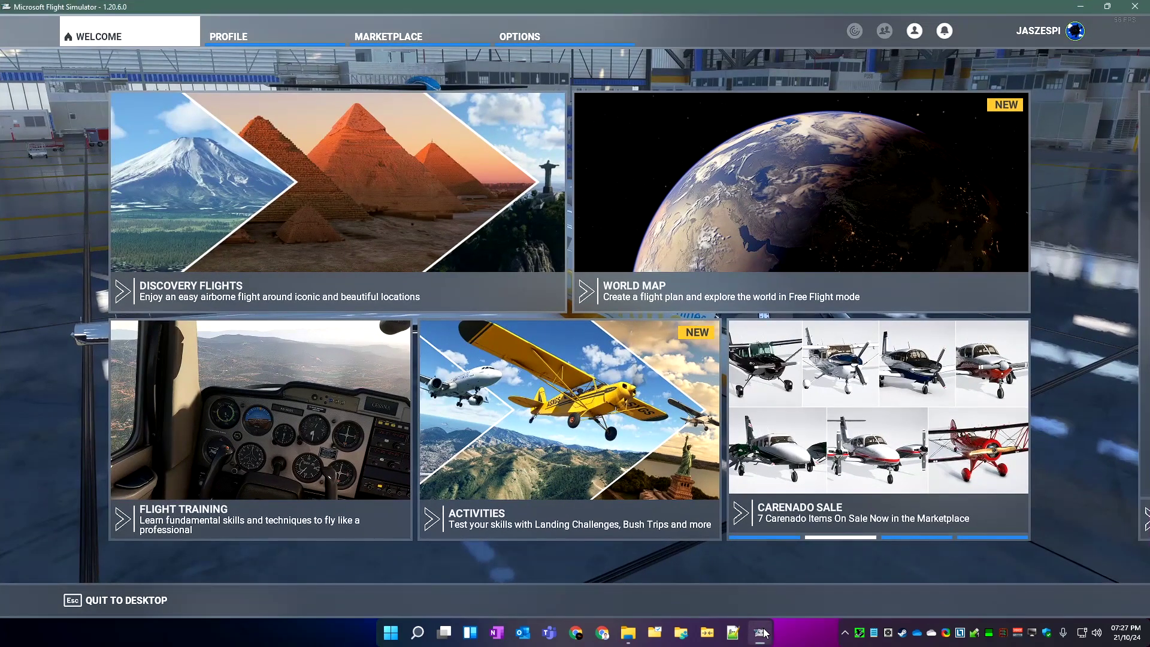
pyautogui.click(795, 188)
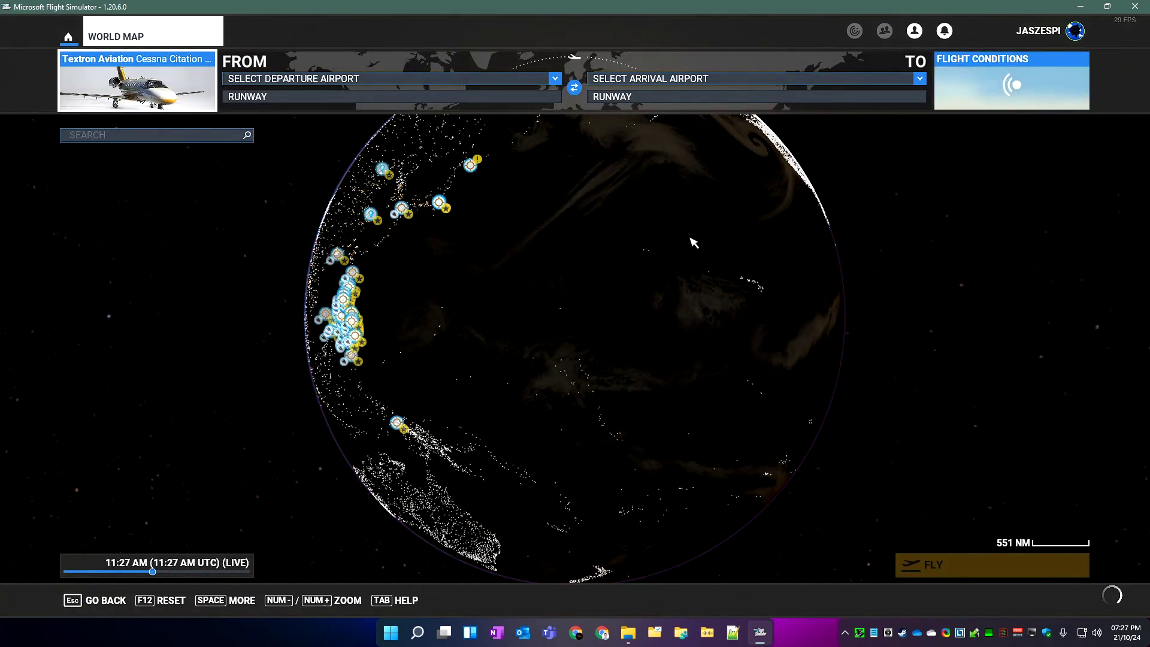
pyautogui.click(151, 101)
pyautogui.click(145, 133)
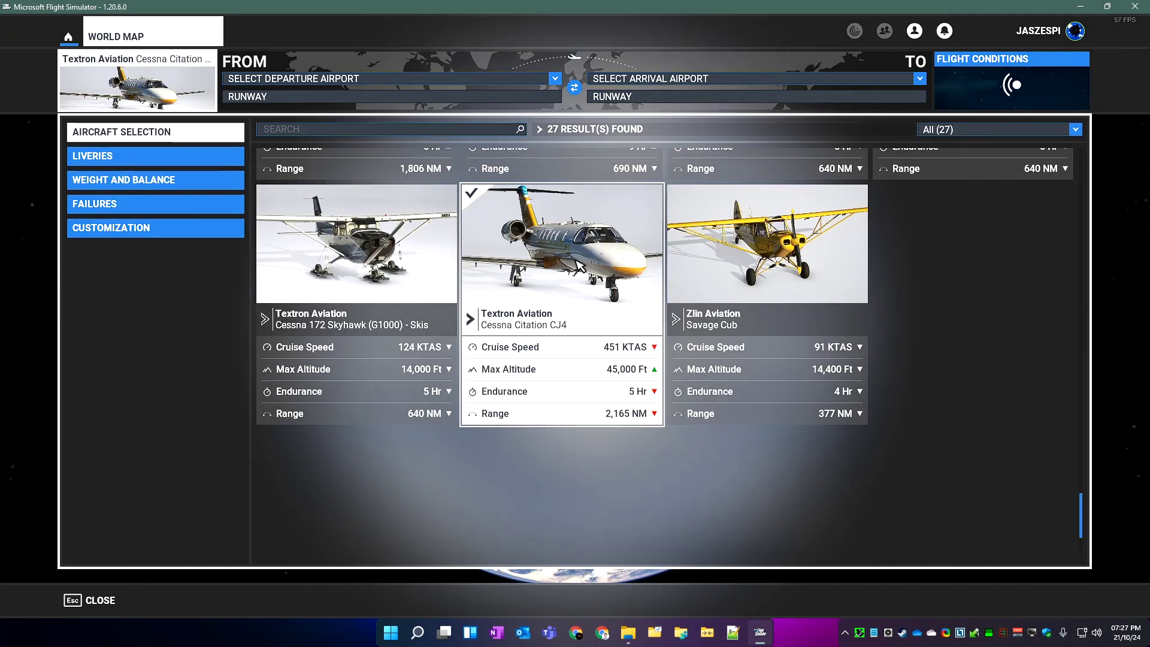
pyautogui.click(96, 599)
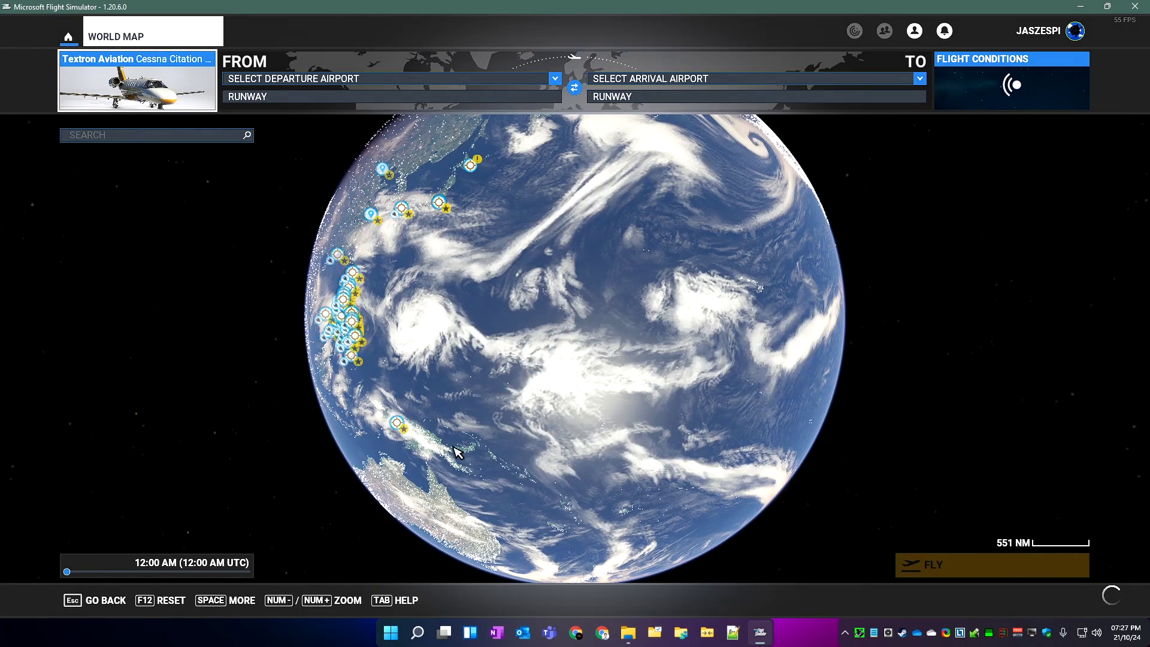
# Set a custom point over the open ocean as the departure and start the flight, skipping the intro
pyautogui.click(596, 293)
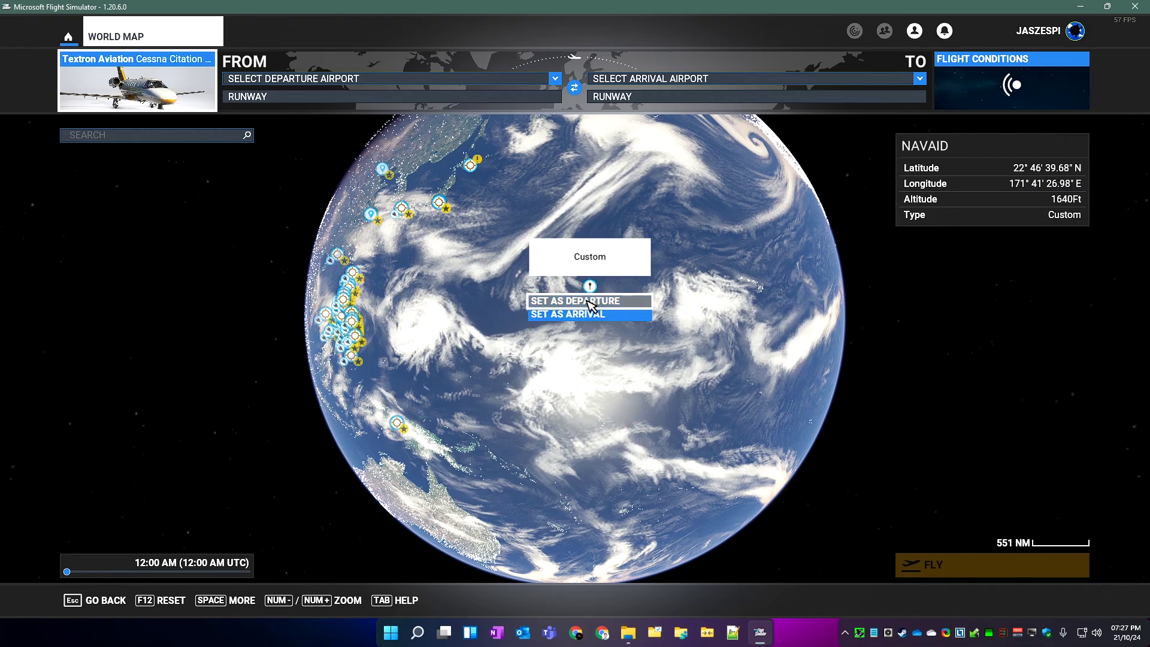
pyautogui.click(590, 301)
pyautogui.click(997, 556)
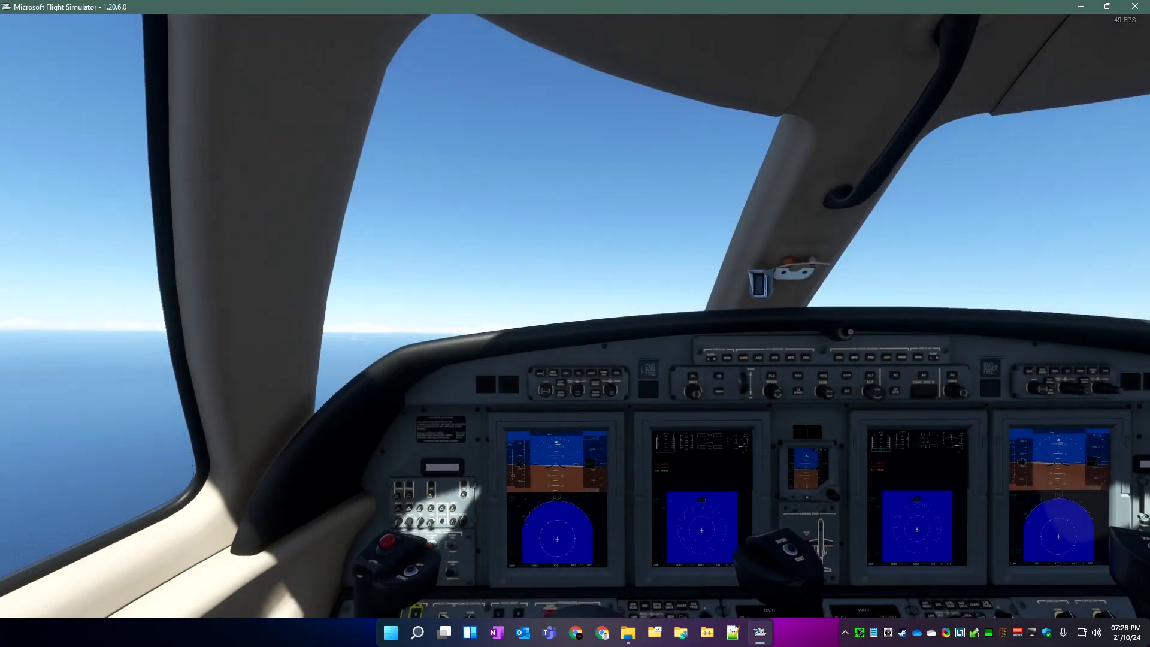
pyautogui.press('End')
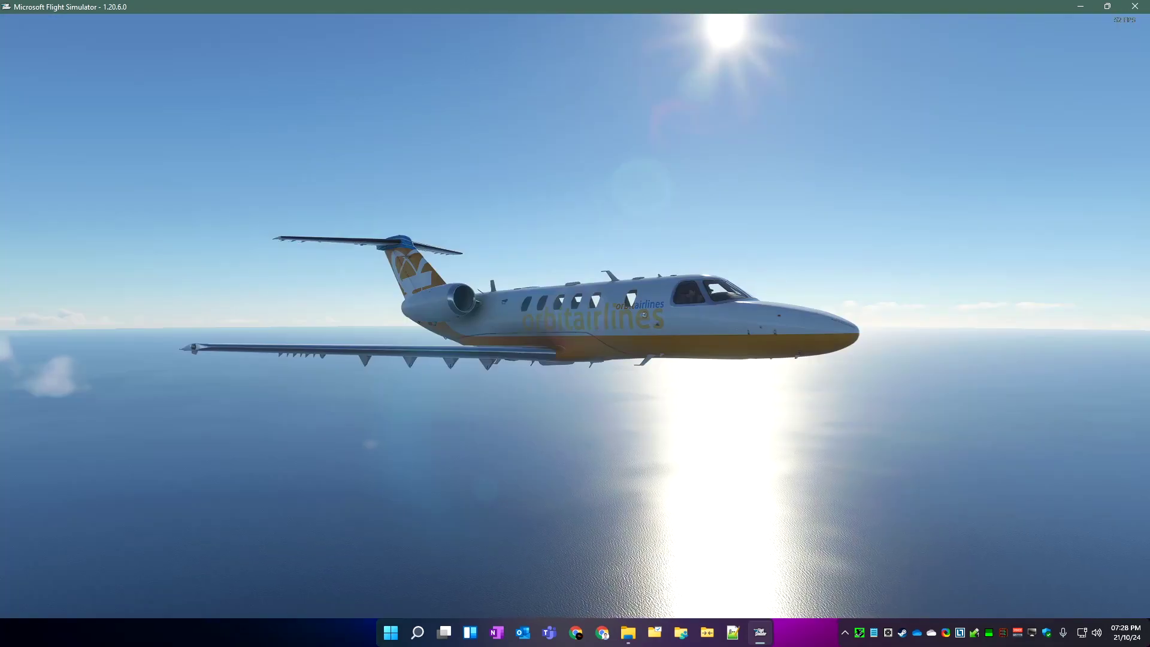
pyautogui.press('End')
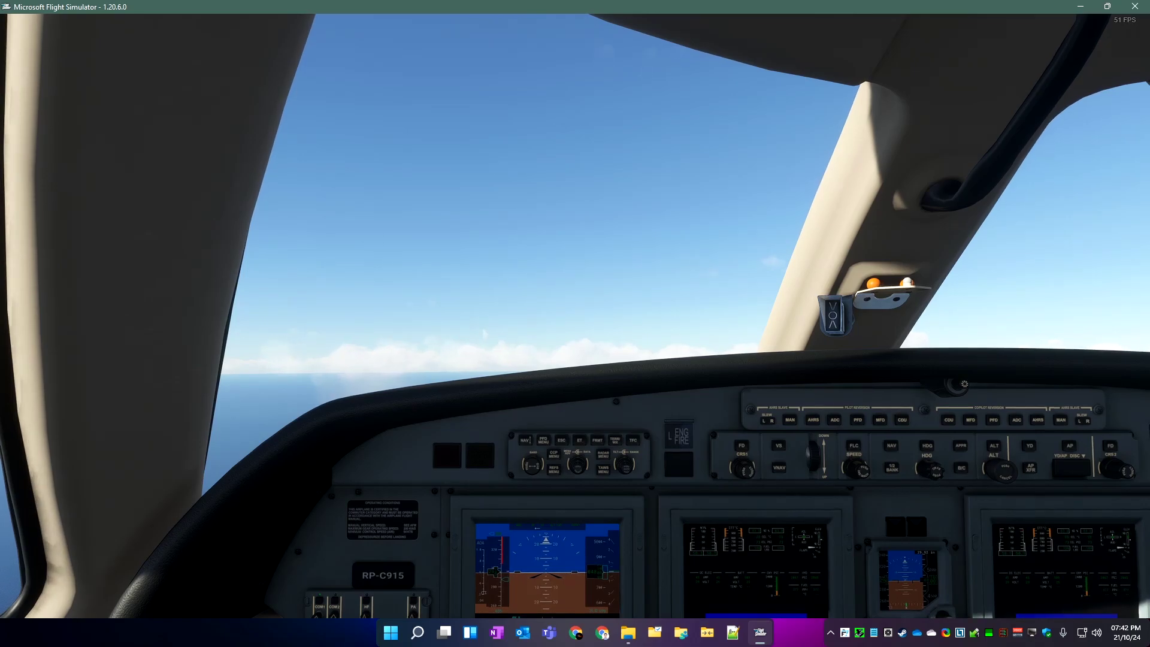
# Centre the cockpit camera between the two seats, zoomed out to frame the whole instrument panel, and compare it with the default pilot view
pyautogui.hotkey('ctrl', 'space')
pyautogui.press('Right')
pyautogui.press('Left')
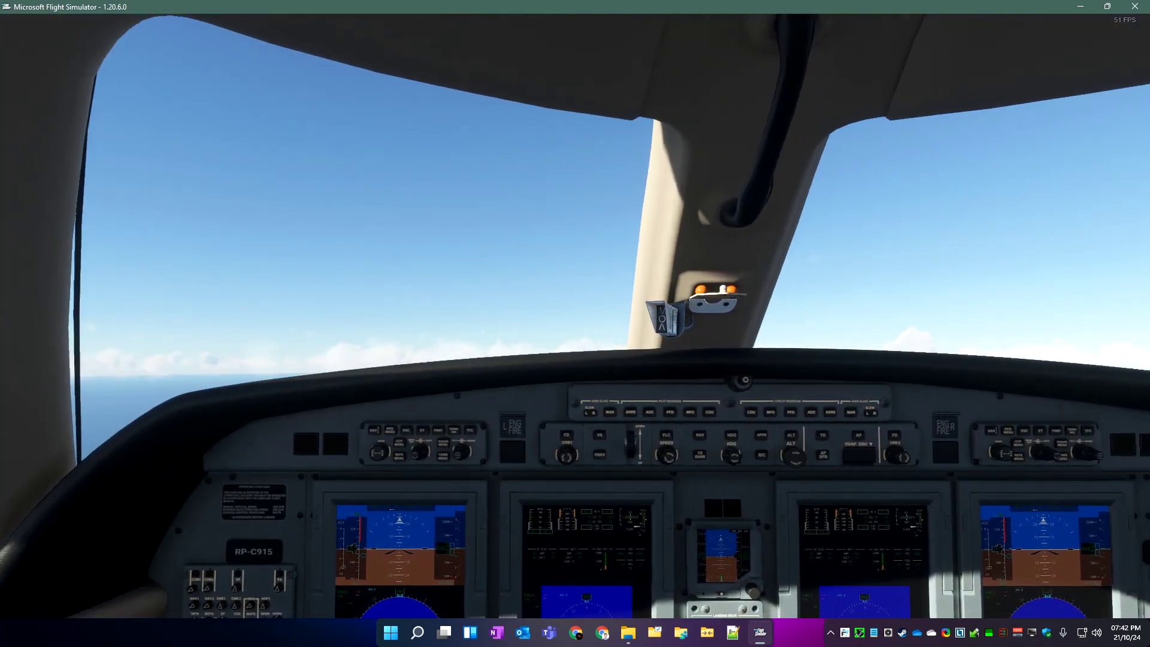
pyautogui.press('Right')
pyautogui.press('Left')
pyautogui.hotkey('shift', 'Down')
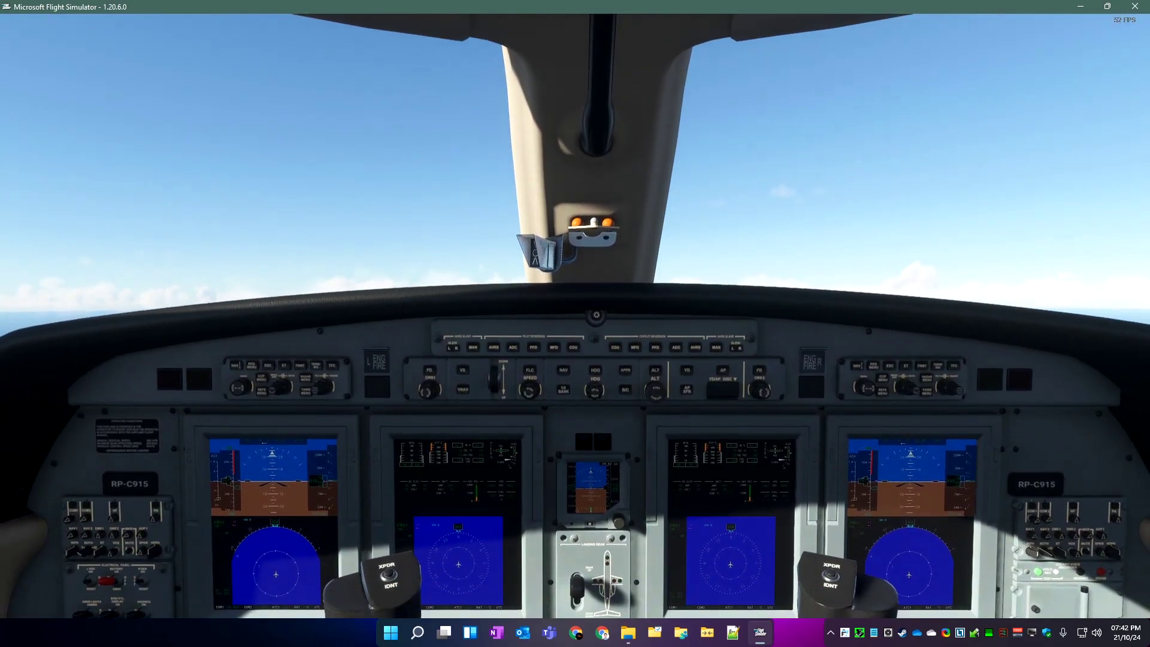
pyautogui.press('-')
pyautogui.press('-')
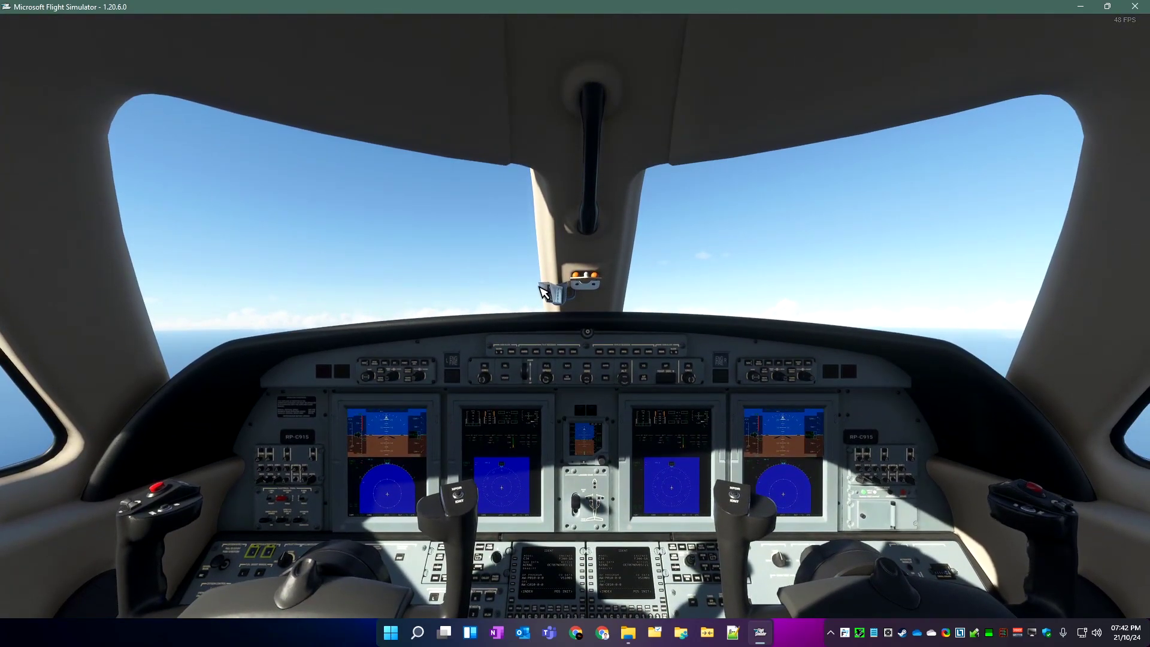
pyautogui.hotkey('shift', 'Down')
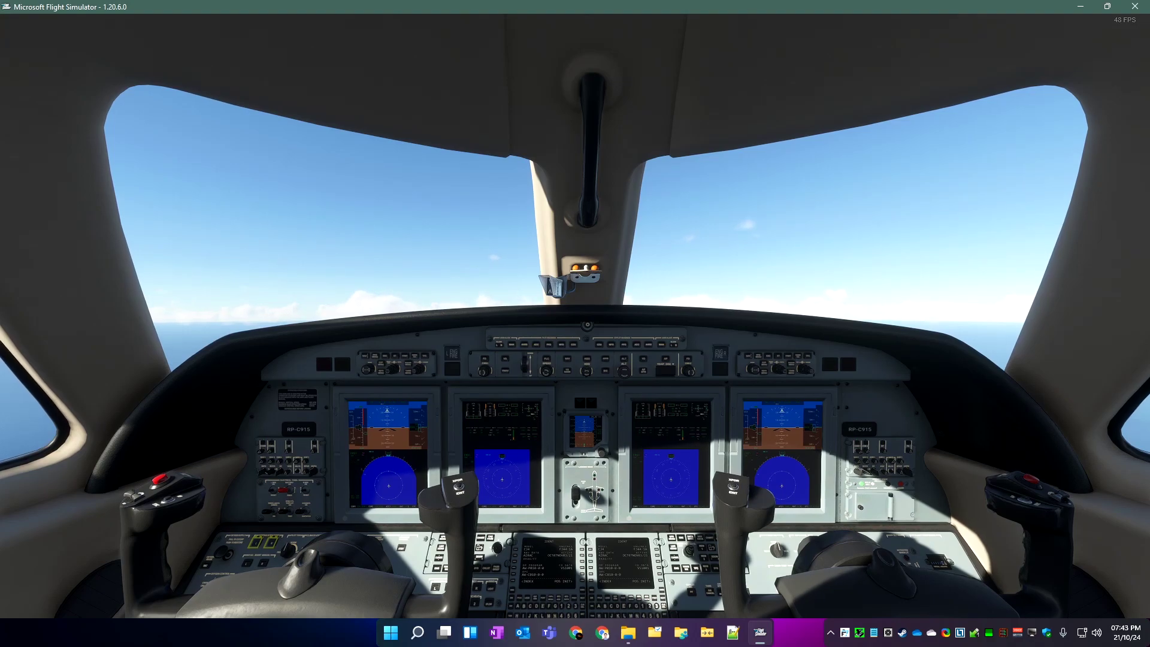
pyautogui.press('f')
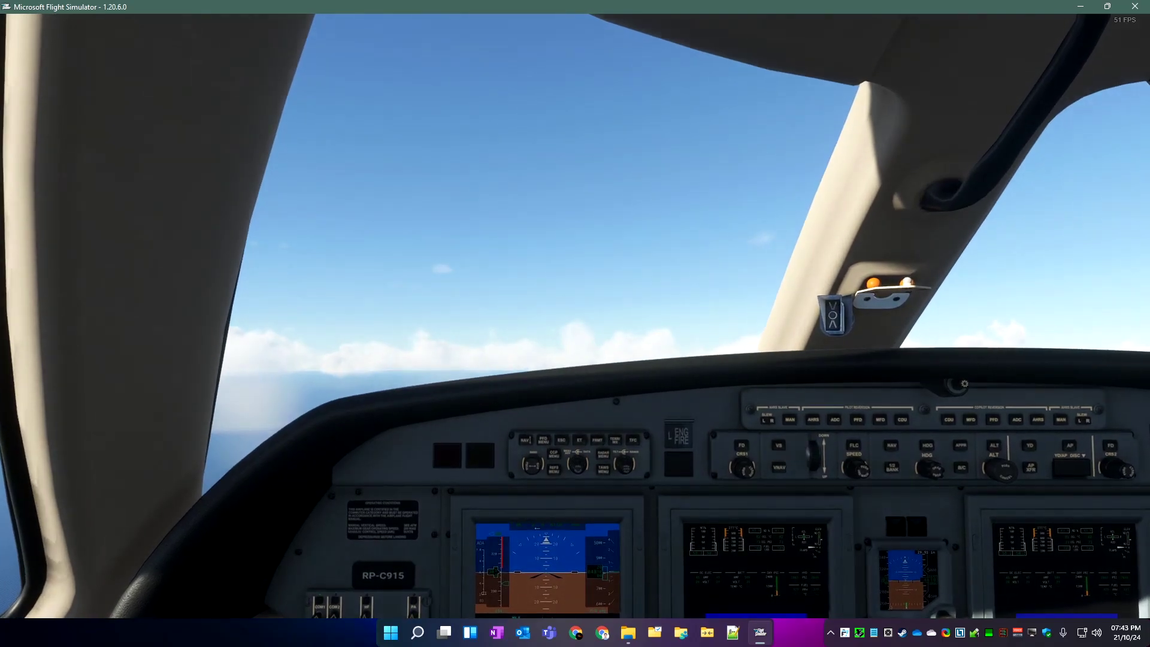
pyautogui.press('f')
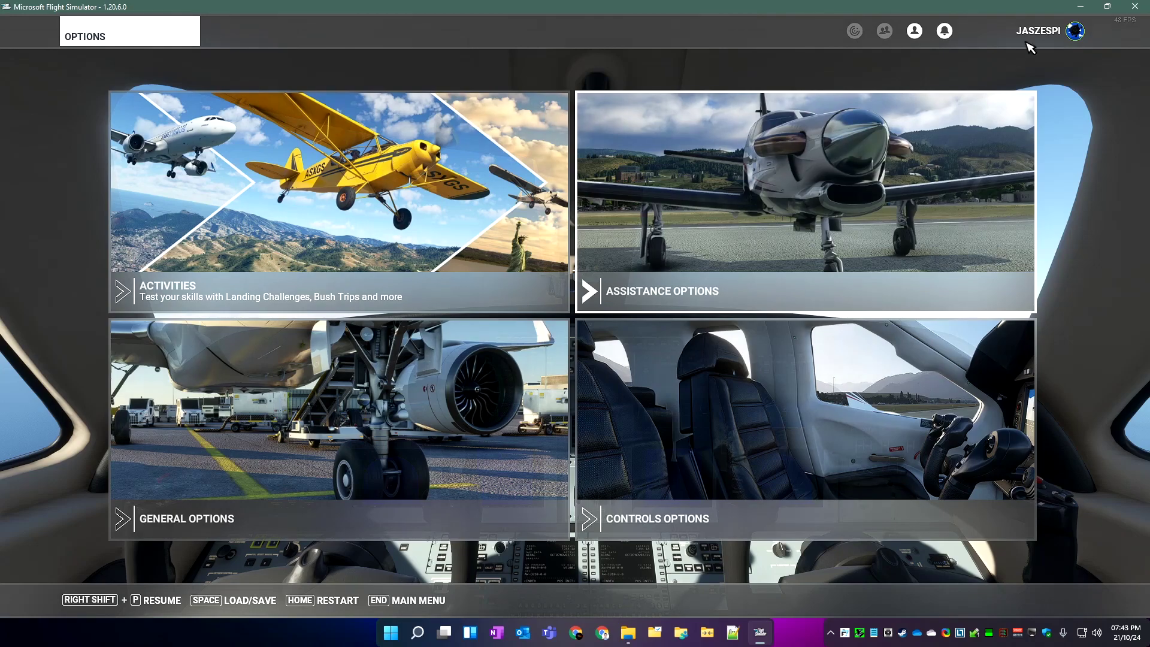
# Switch to File Explorer and open the Asobo_CJ4 folder inside Airplanes
pyautogui.click(1081, 6)
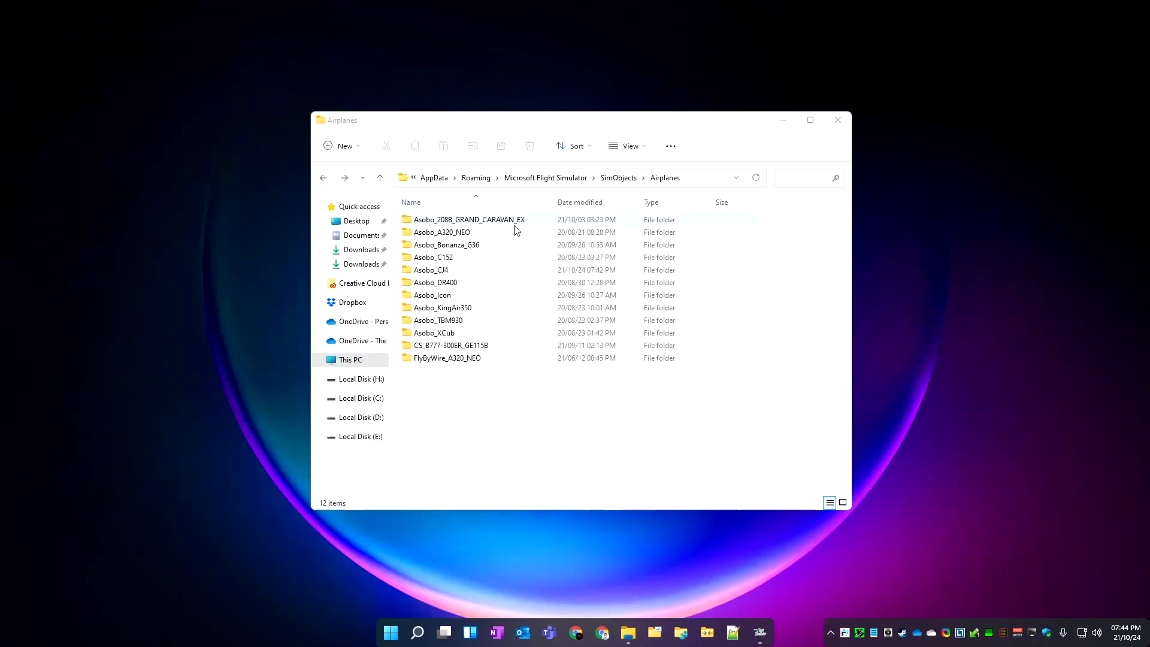
pyautogui.click(480, 275)
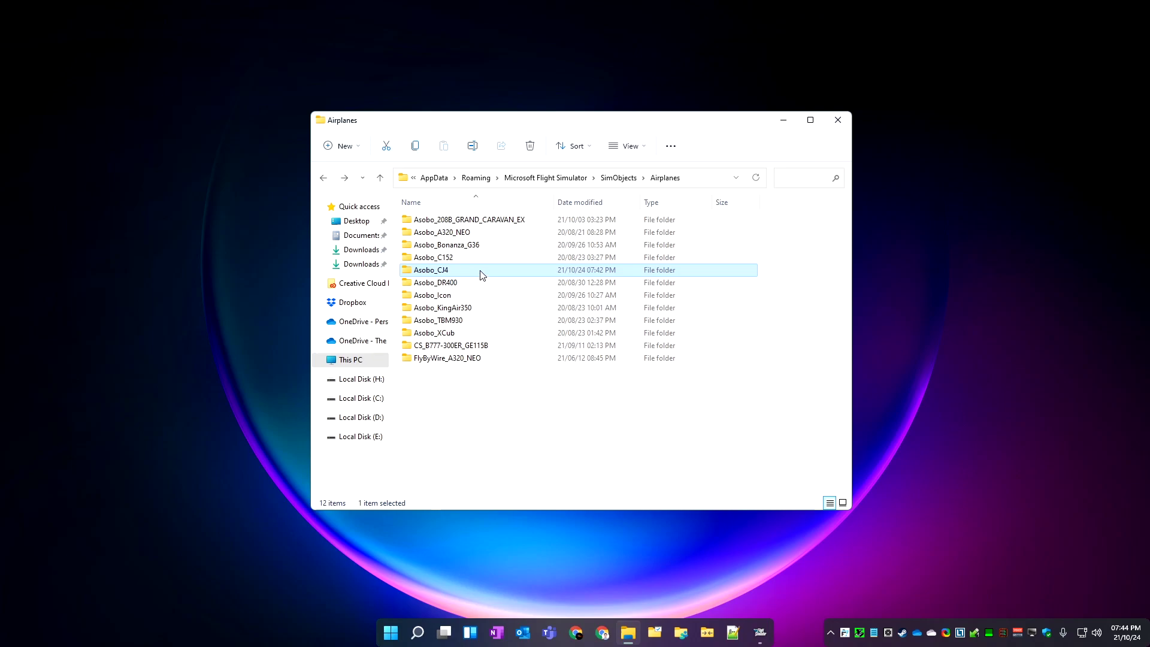
pyautogui.doubleClick(479, 275)
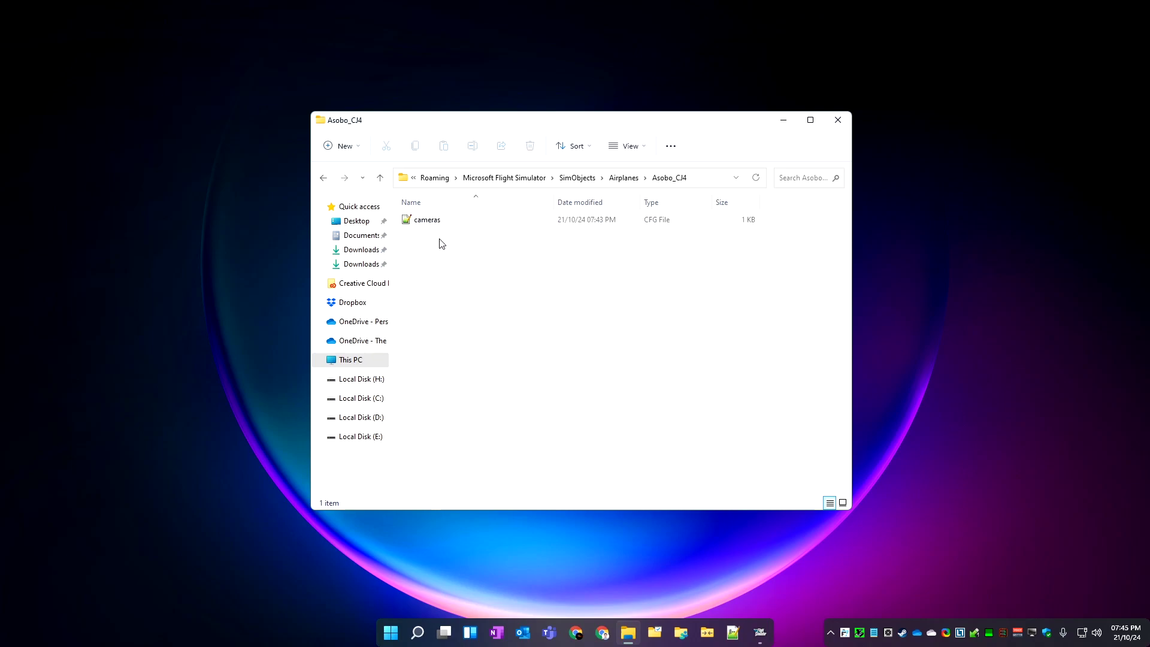
# Open the cameras CFG file in the Asobo_CJ4 folder with Notepad, without making it the default app
pyautogui.click(427, 226)
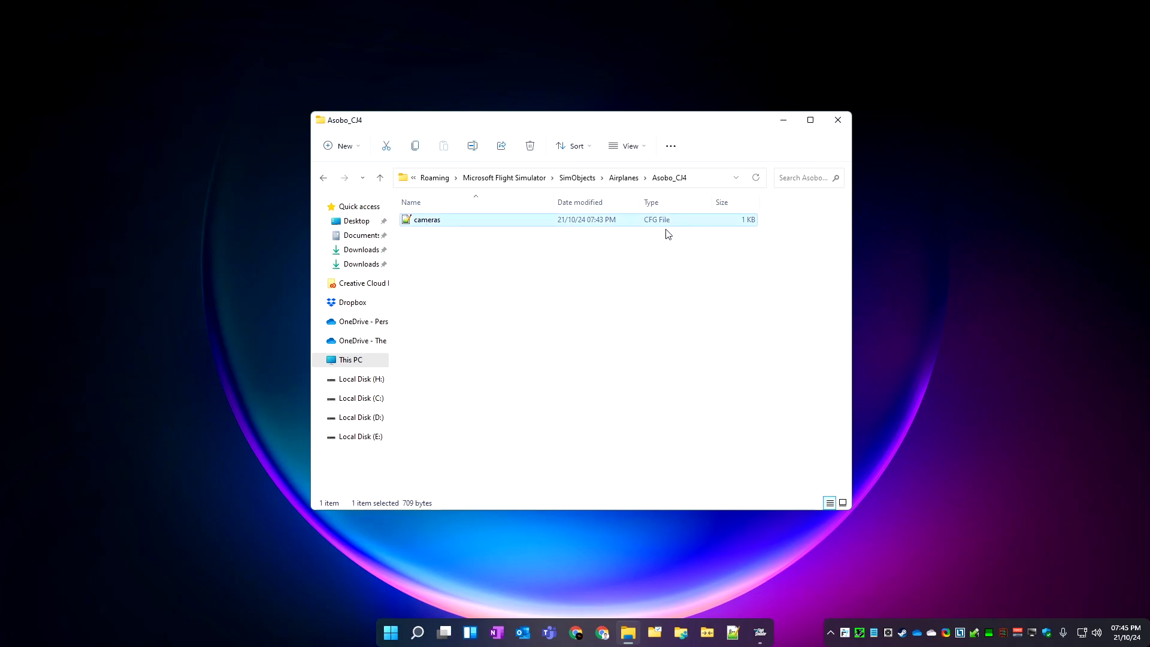
pyautogui.rightClick(425, 223)
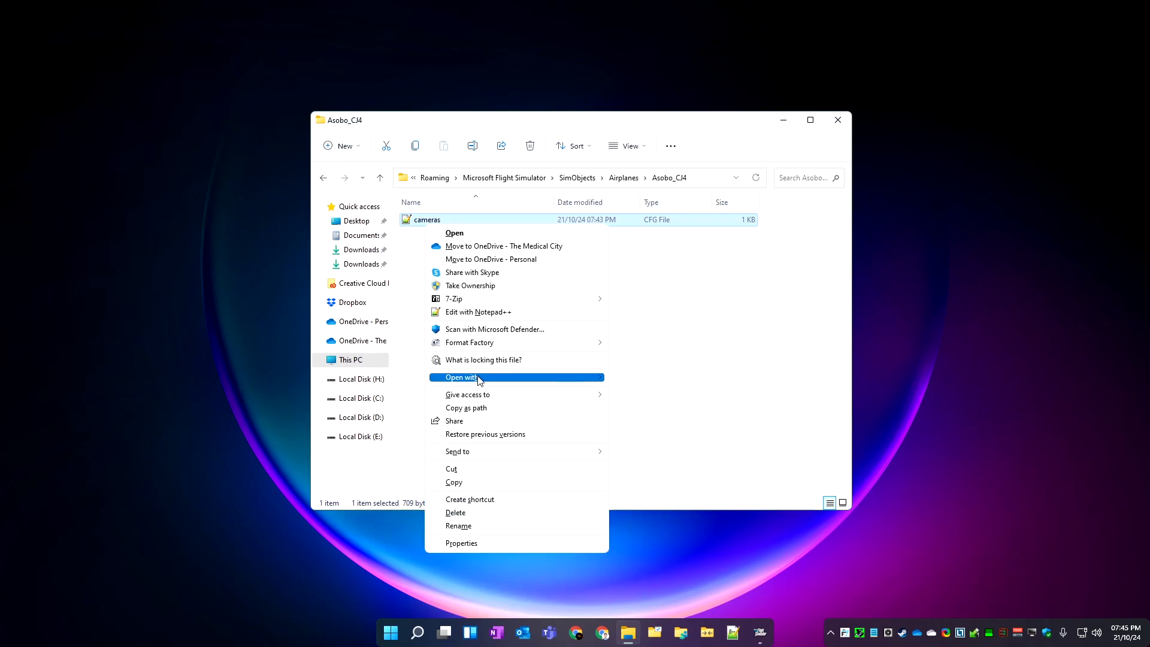
pyautogui.moveTo(479, 379)
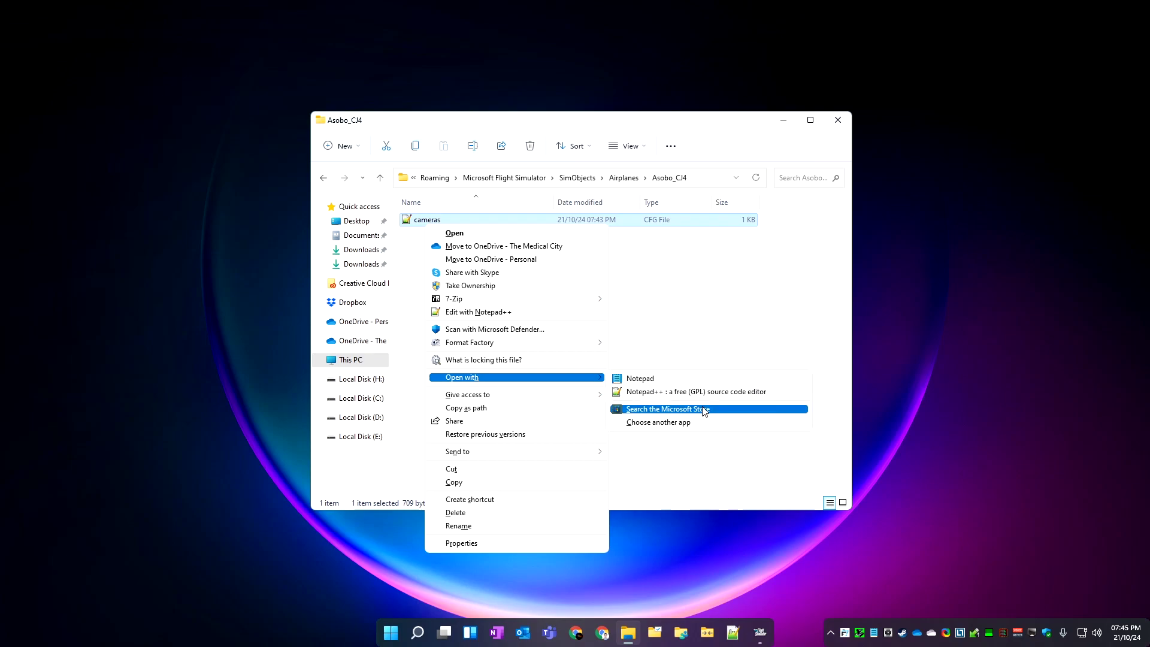
pyautogui.click(670, 425)
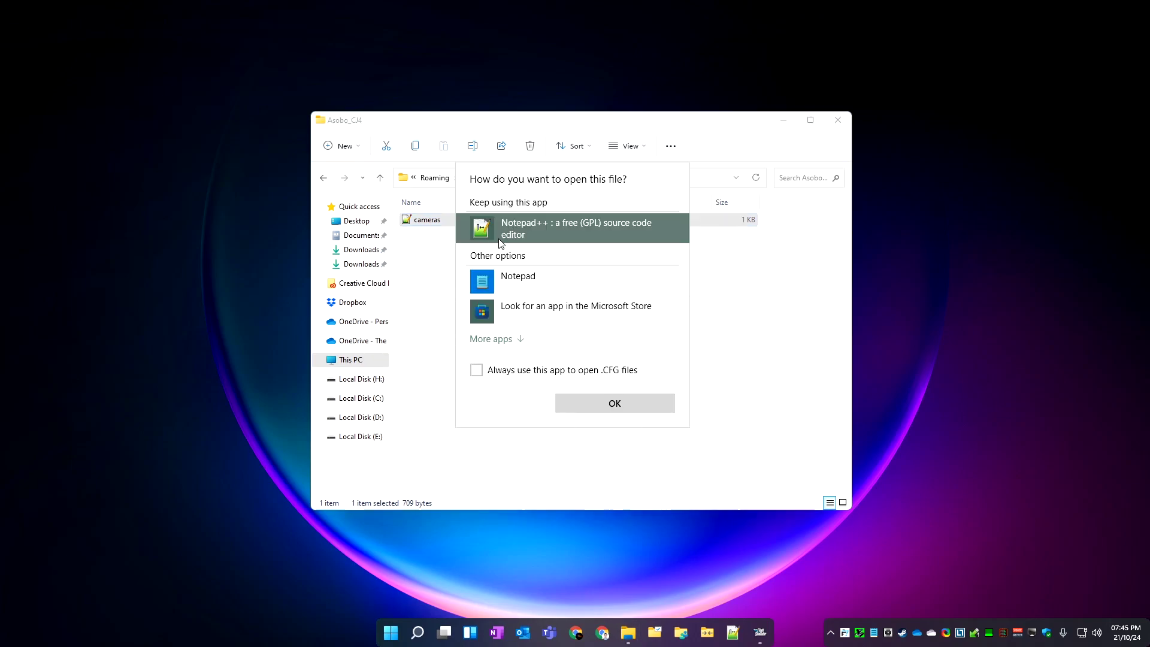
pyautogui.click(513, 339)
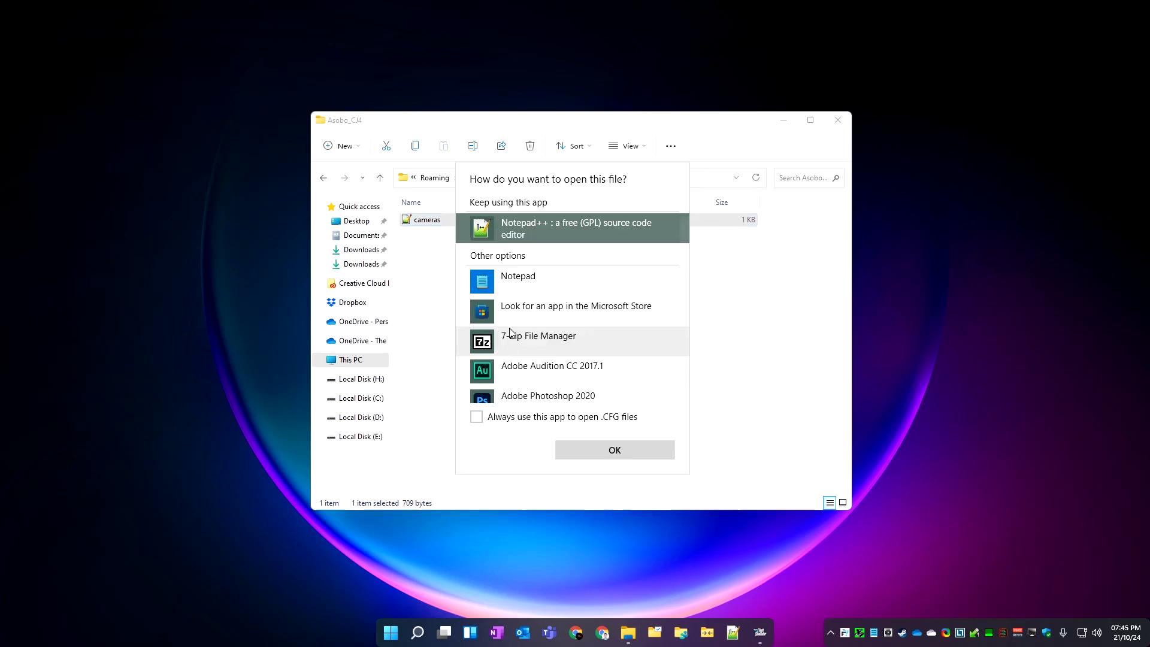
pyautogui.click(550, 279)
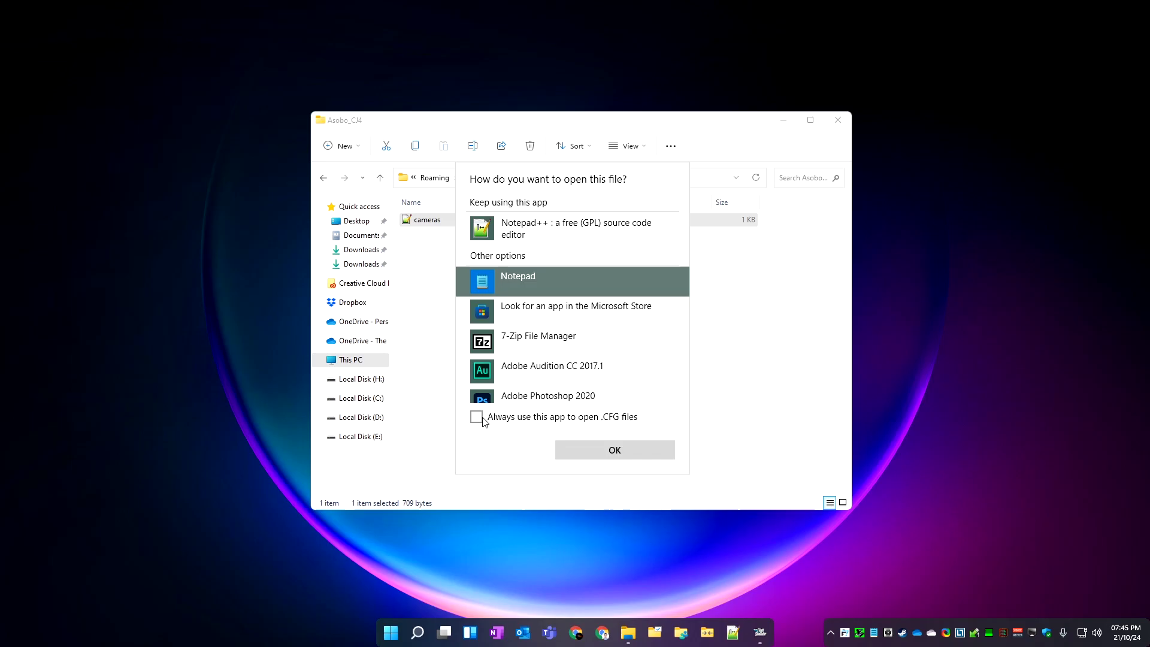
pyautogui.click(615, 452)
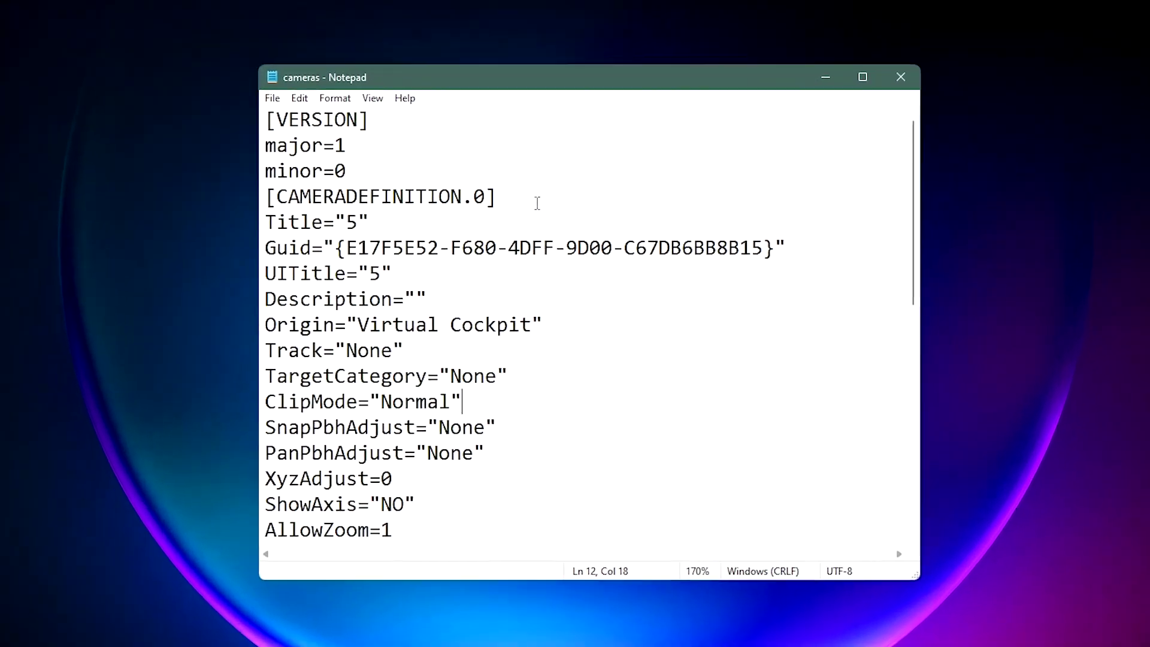
# Examine the CAMERADEFINITION.0 section heading and the three InitialXyz coordinates at the end of the cameras file
pyautogui.moveTo(548, 235); pyautogui.dragTo(424, 232)
pyautogui.moveTo(323, 179); pyautogui.dragTo(186, 179)
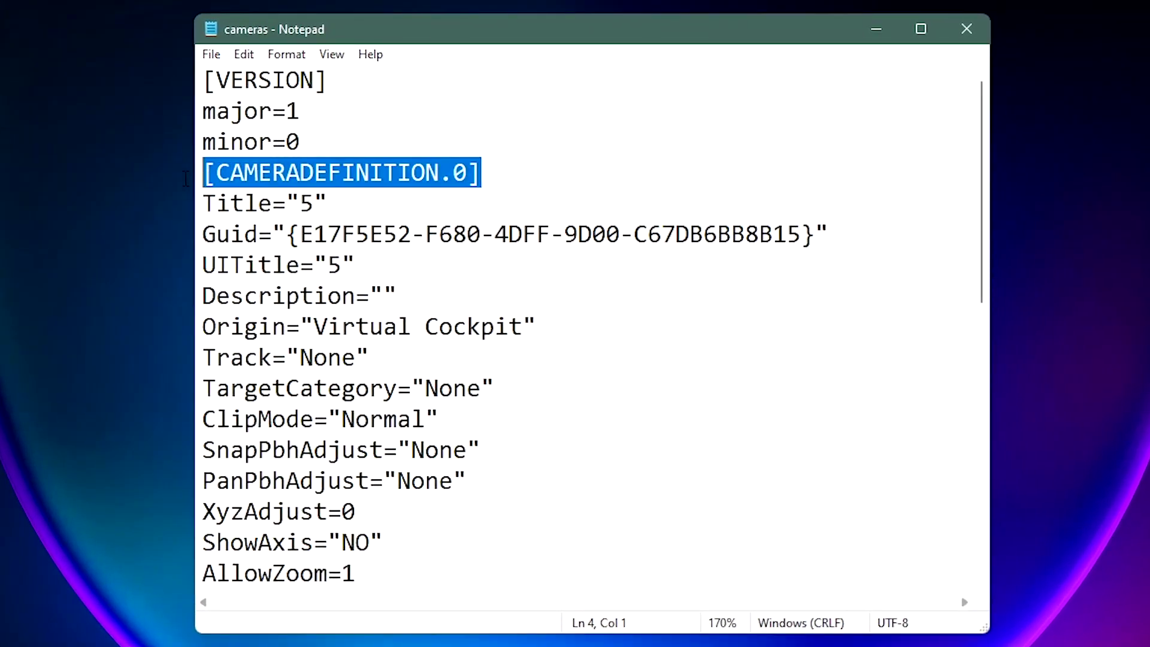
pyautogui.click(555, 173)
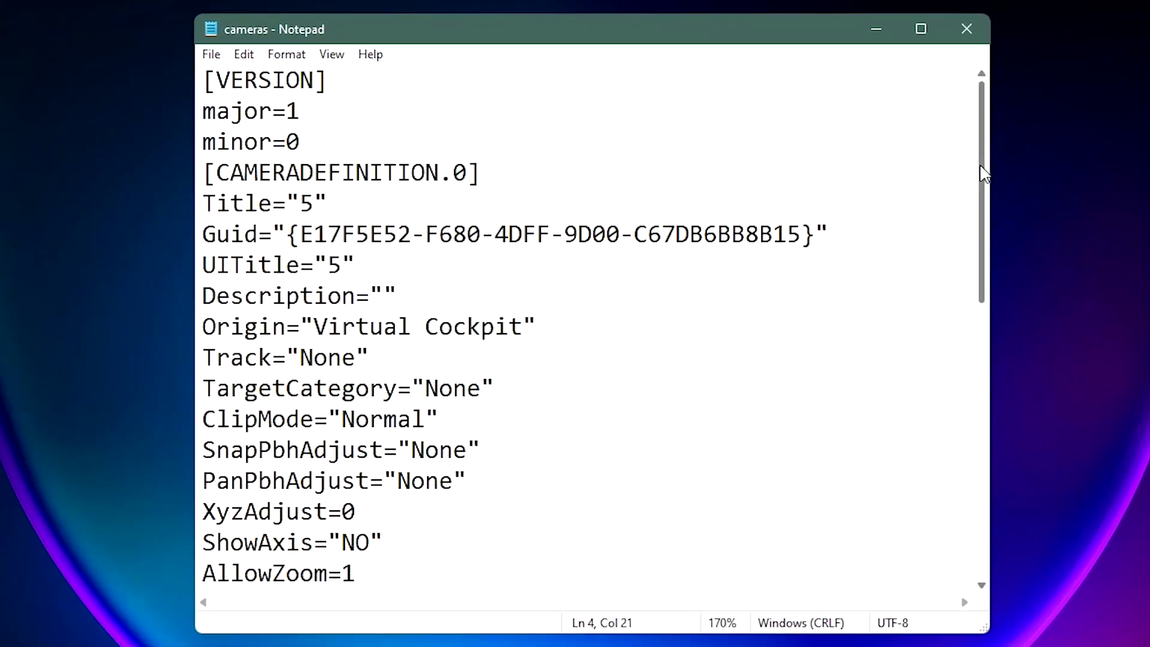
pyautogui.moveTo(982, 174); pyautogui.dragTo(886, 456)
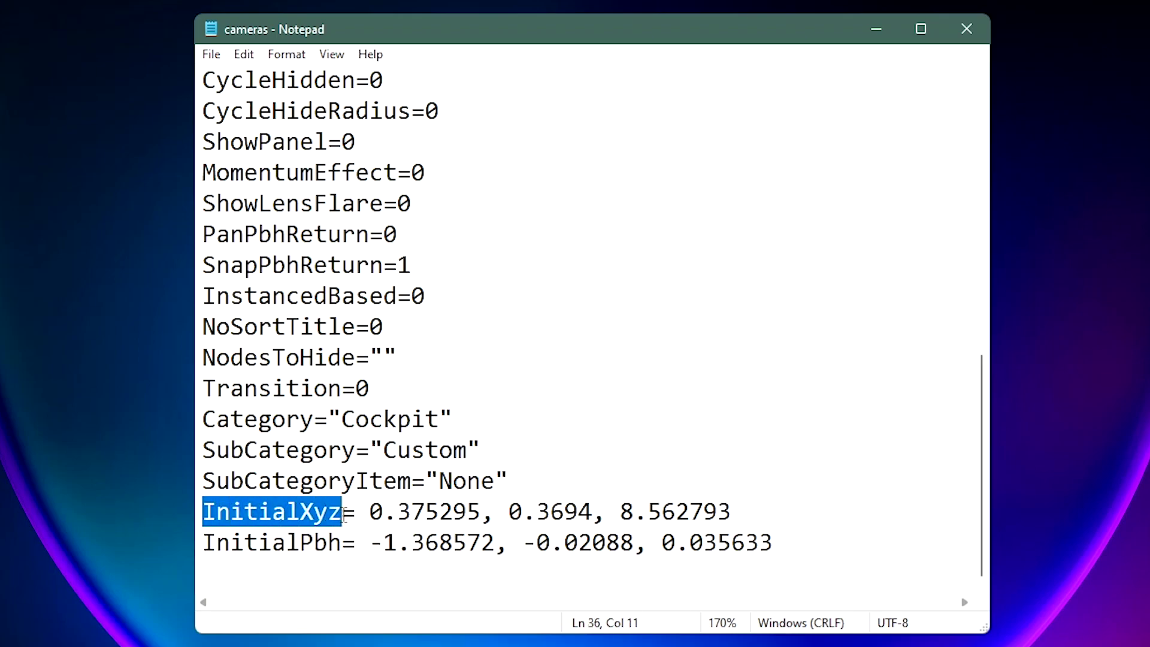
pyautogui.moveTo(371, 513); pyautogui.dragTo(414, 513)
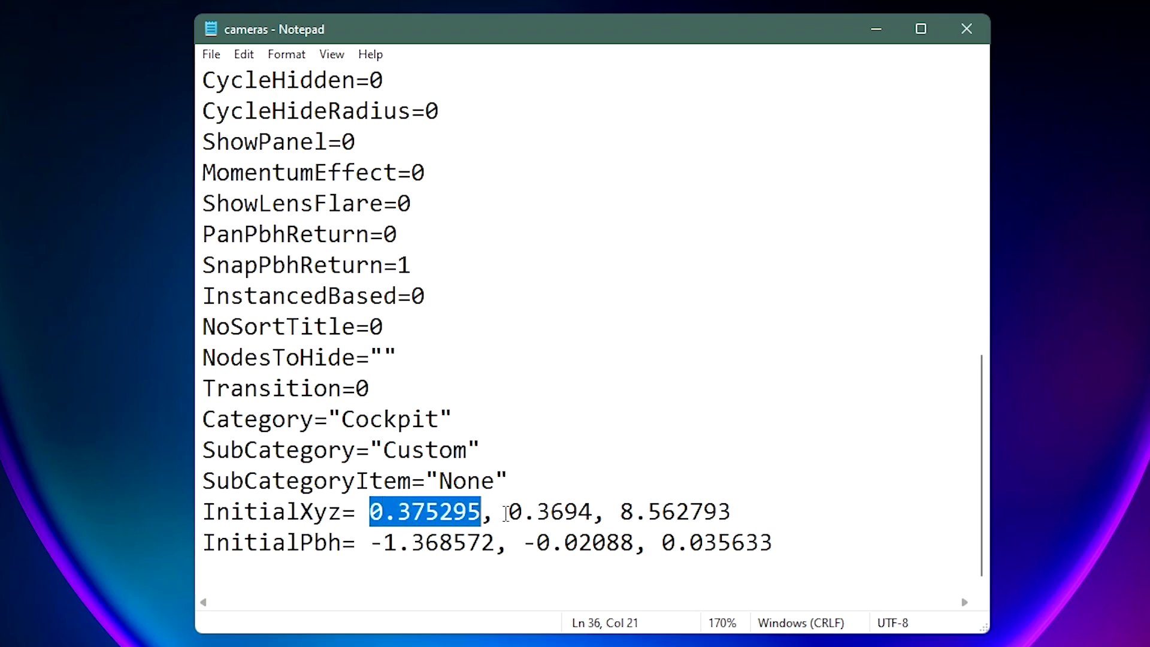
pyautogui.moveTo(508, 513); pyautogui.dragTo(635, 514)
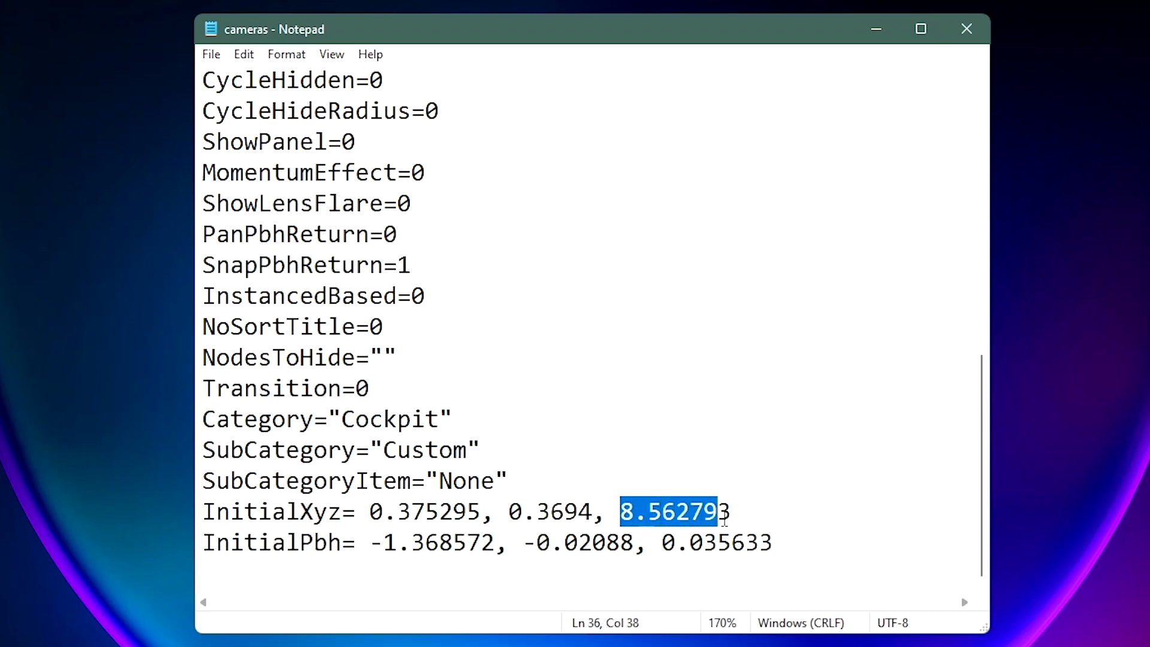
# Set the third InitialXyz value to 4.562793, save the CJ4 cameras file and close it
pyautogui.click(627, 519)
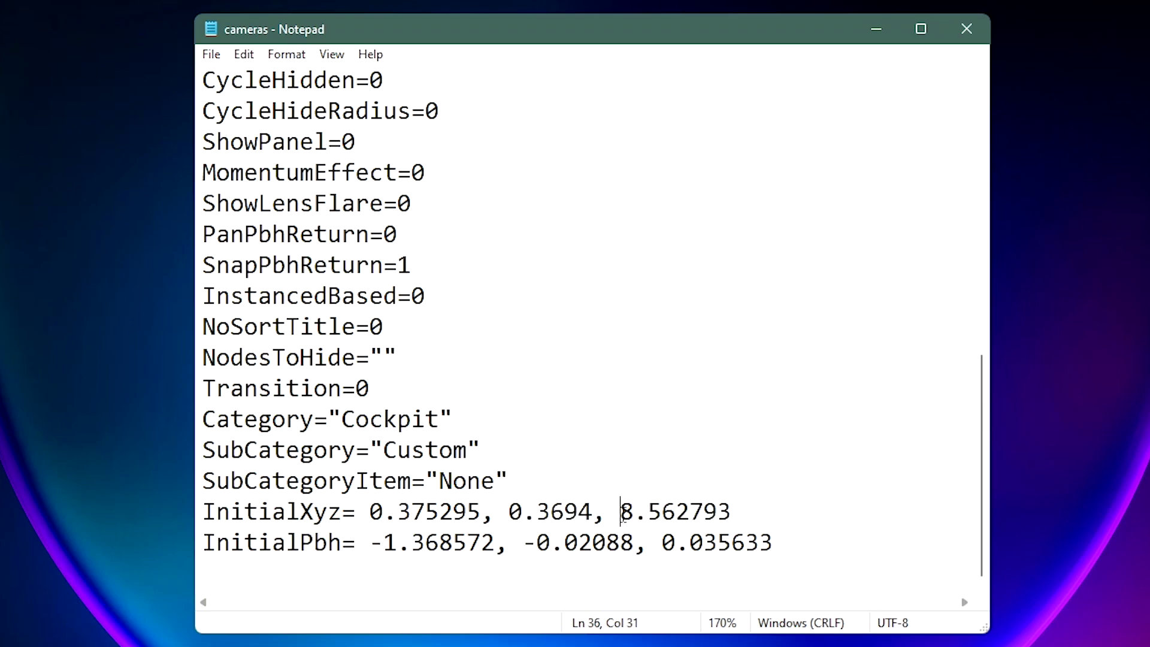
pyautogui.click(742, 514)
pyautogui.click(744, 512)
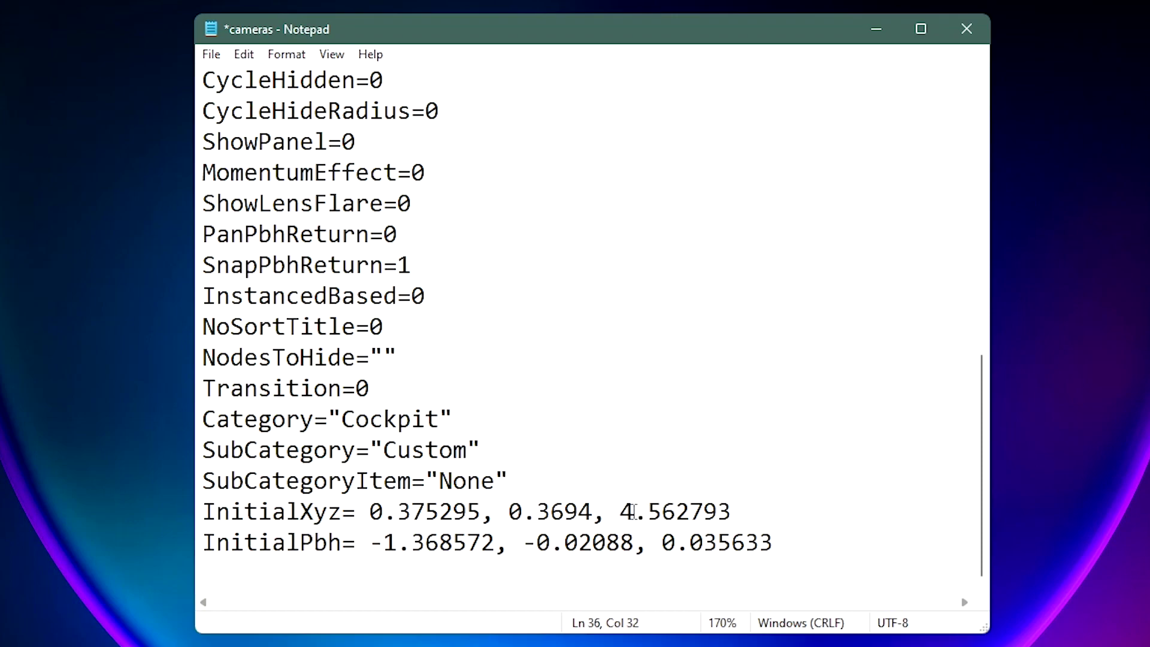
pyautogui.click(211, 54)
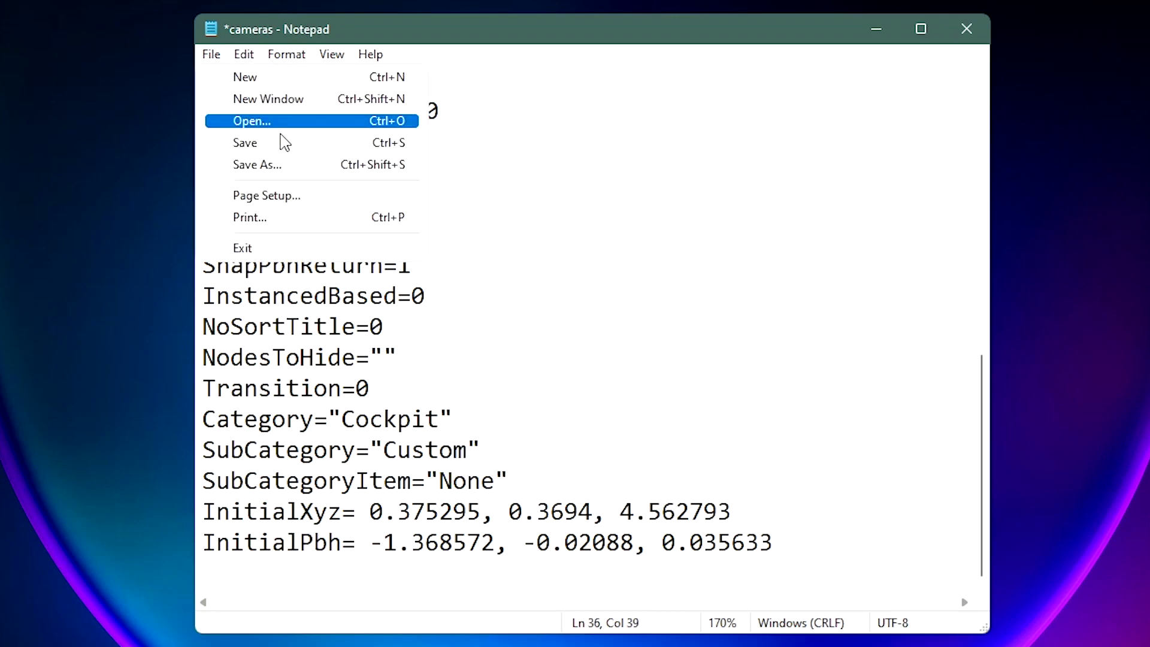
pyautogui.click(293, 143)
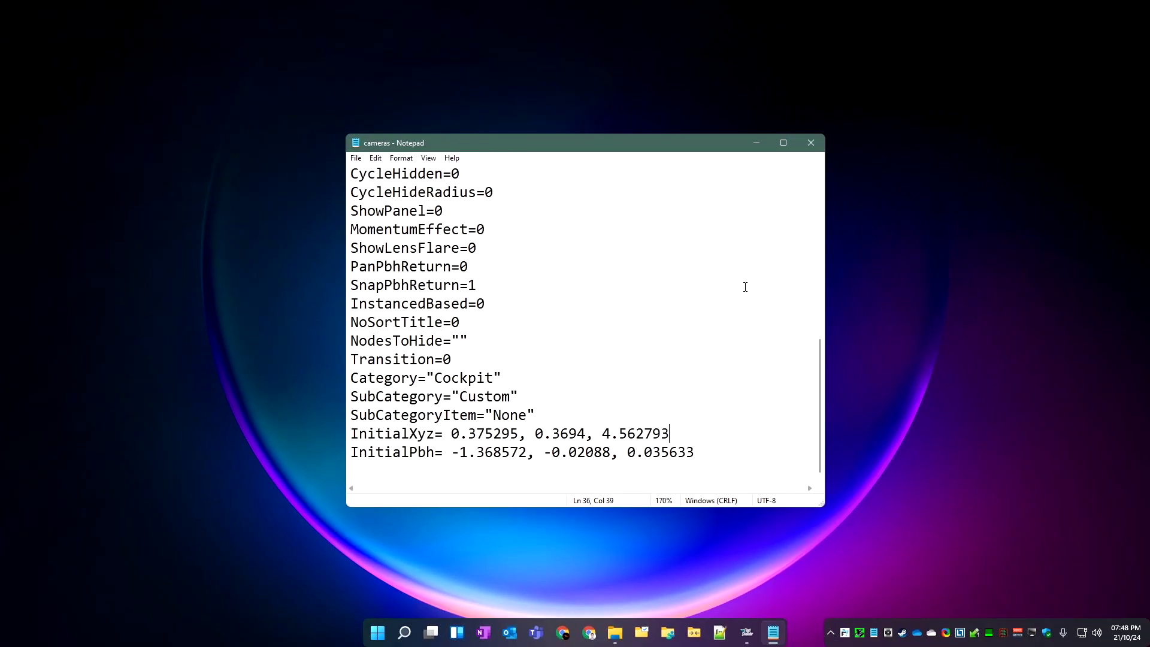
pyautogui.click(814, 145)
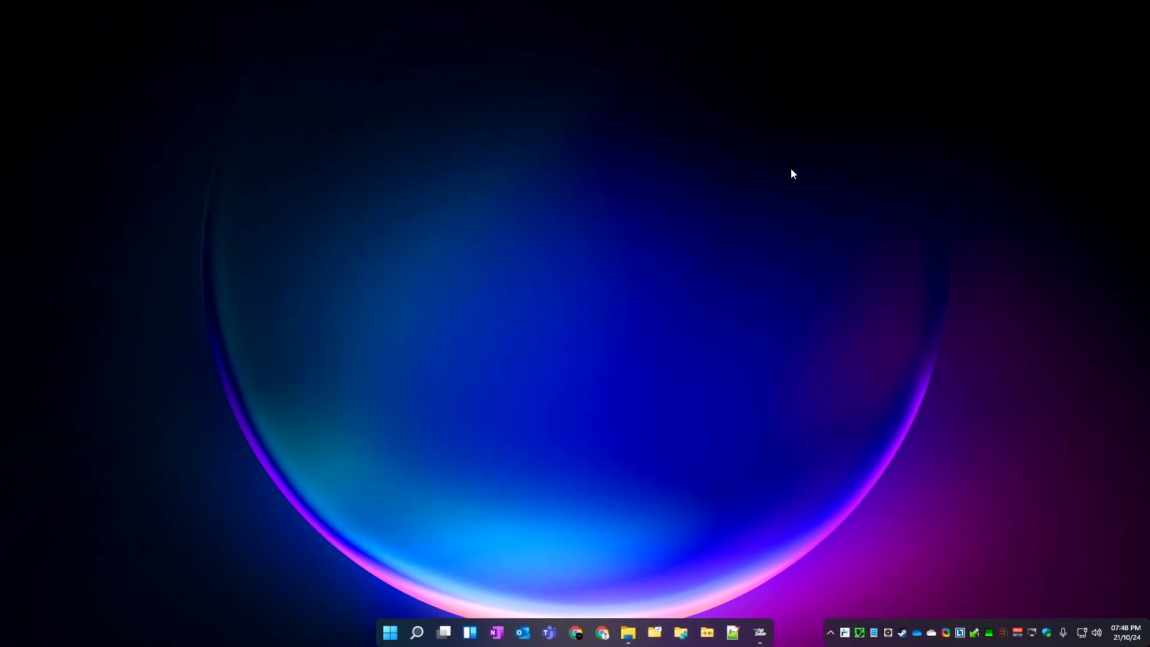
# Switch to Microsoft Flight Simulator, restart the CJ4 flight and enter the cockpit, skipping the intro
pyautogui.click(761, 634)
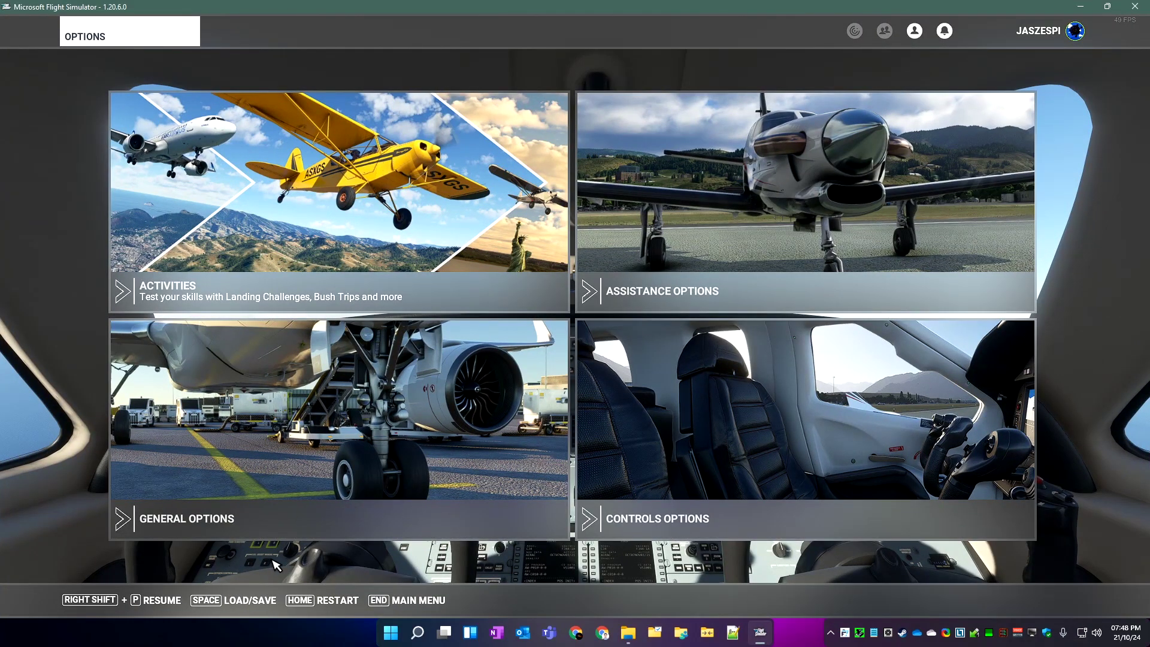
pyautogui.click(332, 601)
pyautogui.click(495, 379)
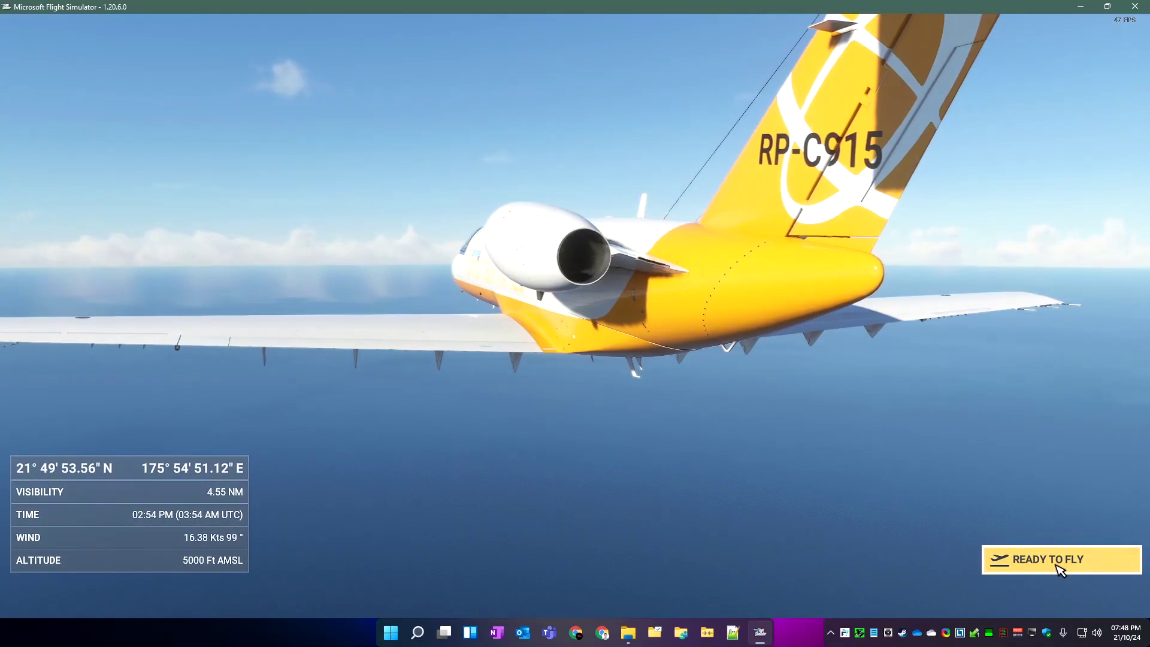
pyautogui.click(1057, 562)
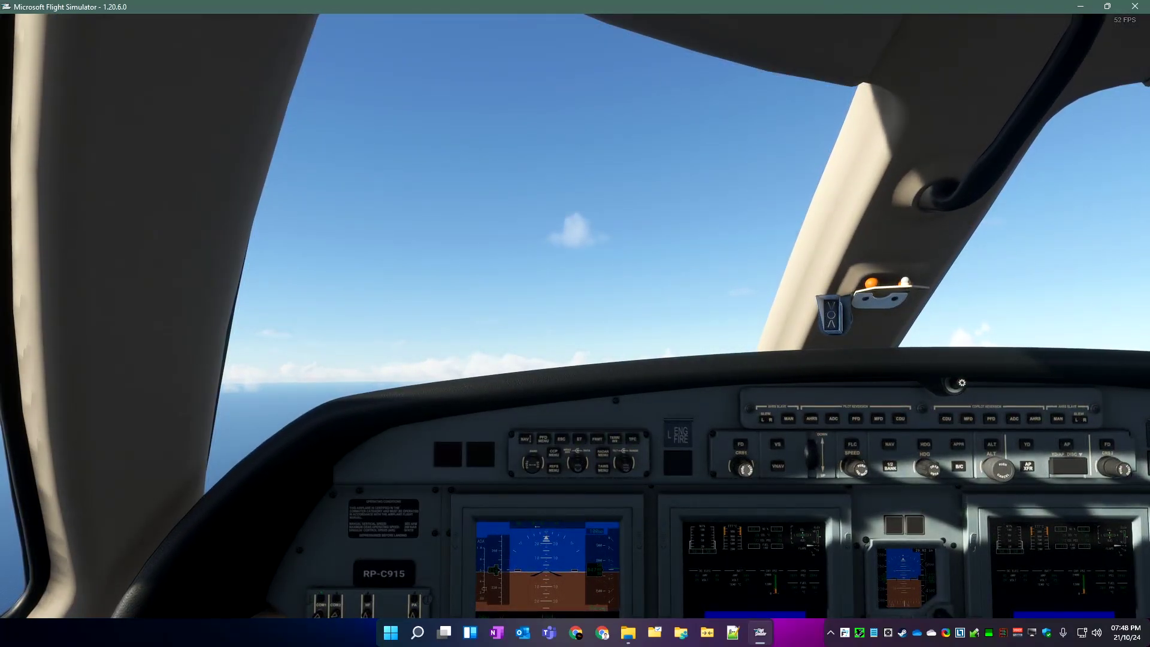
# Check the custom cameras 1, 2 and 3 in the CJ4 and cycle through the window and wing views
pyautogui.hotkey('alt', '1')
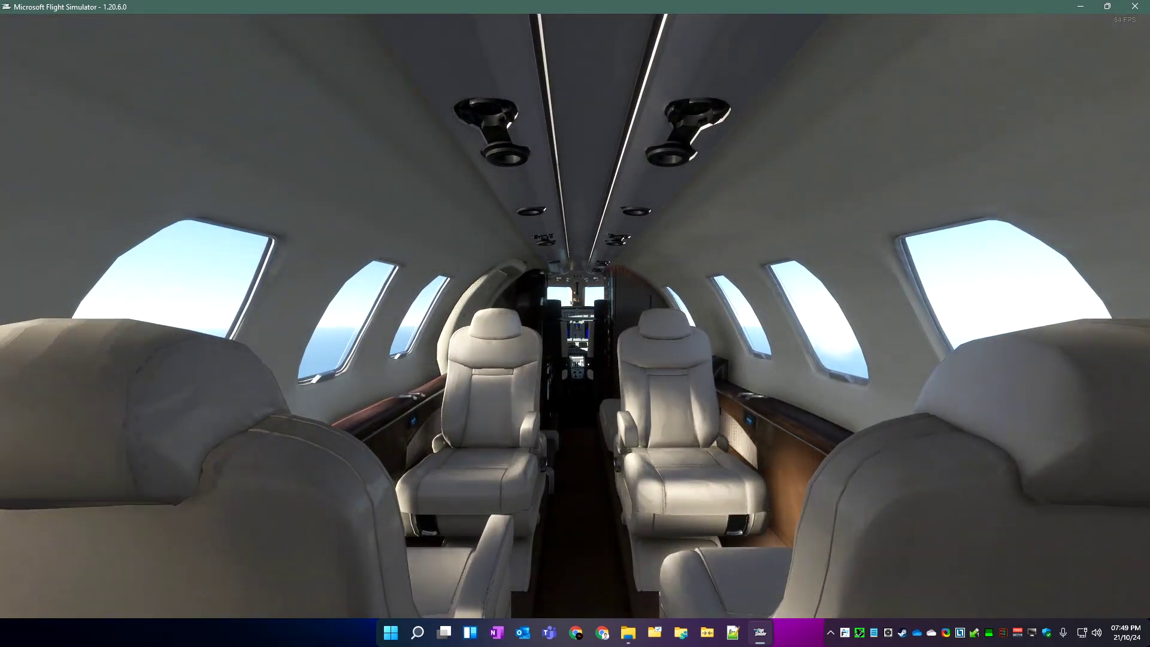
pyautogui.hotkey('alt', '2')
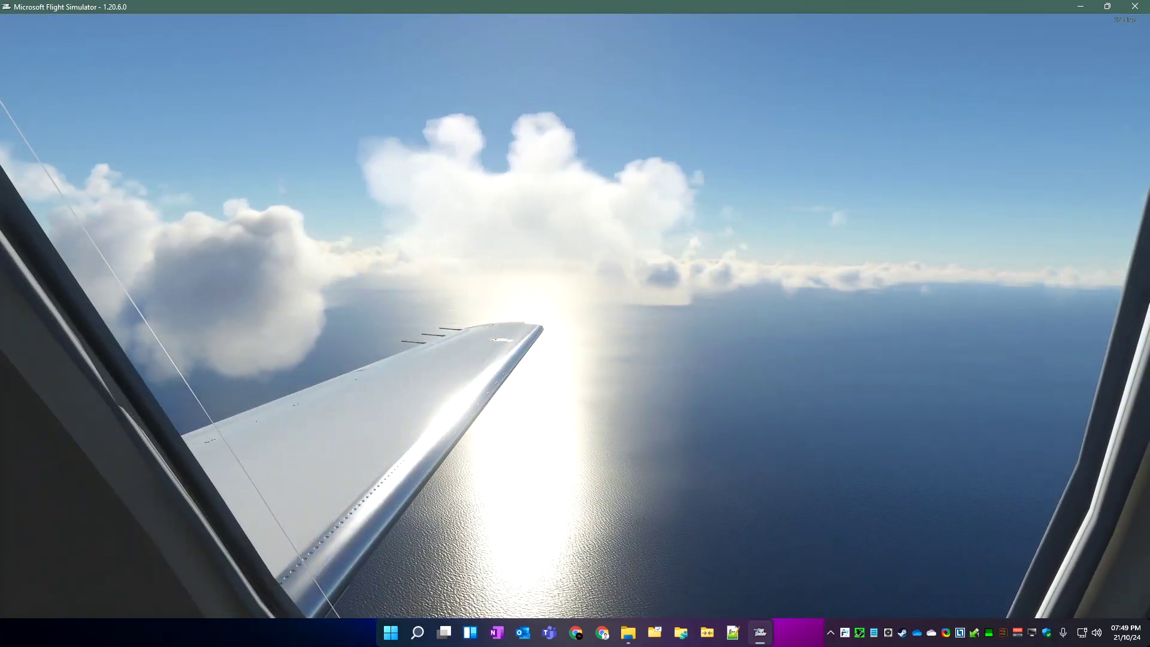
pyautogui.hotkey('alt', '3')
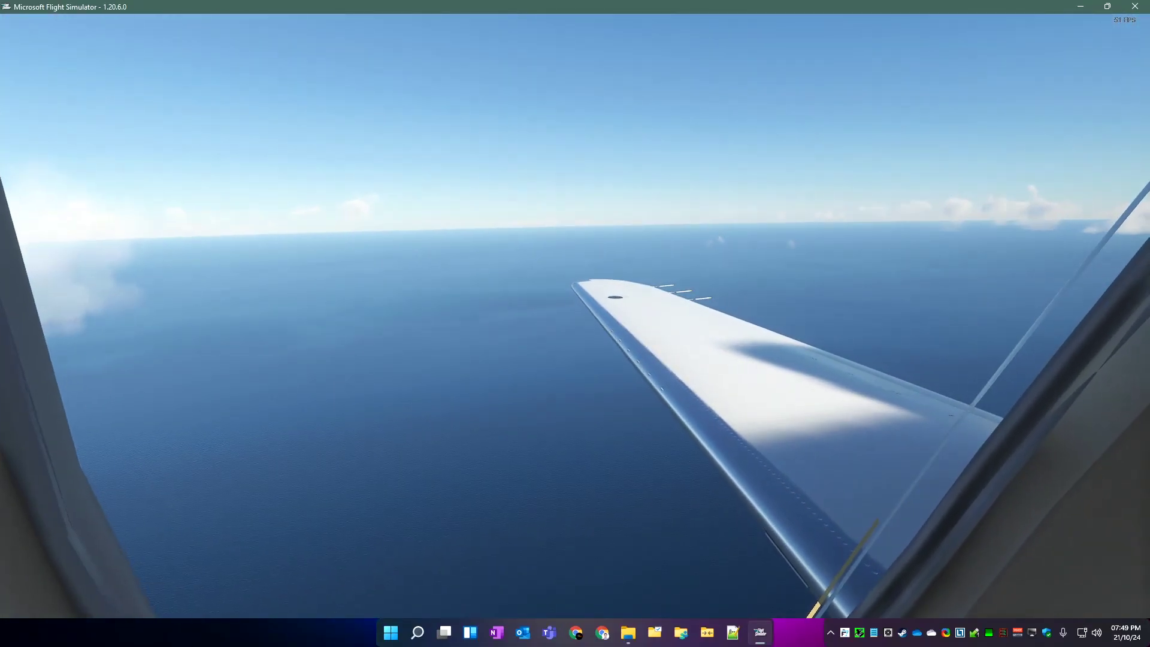
pyautogui.hotkey('alt', '2')
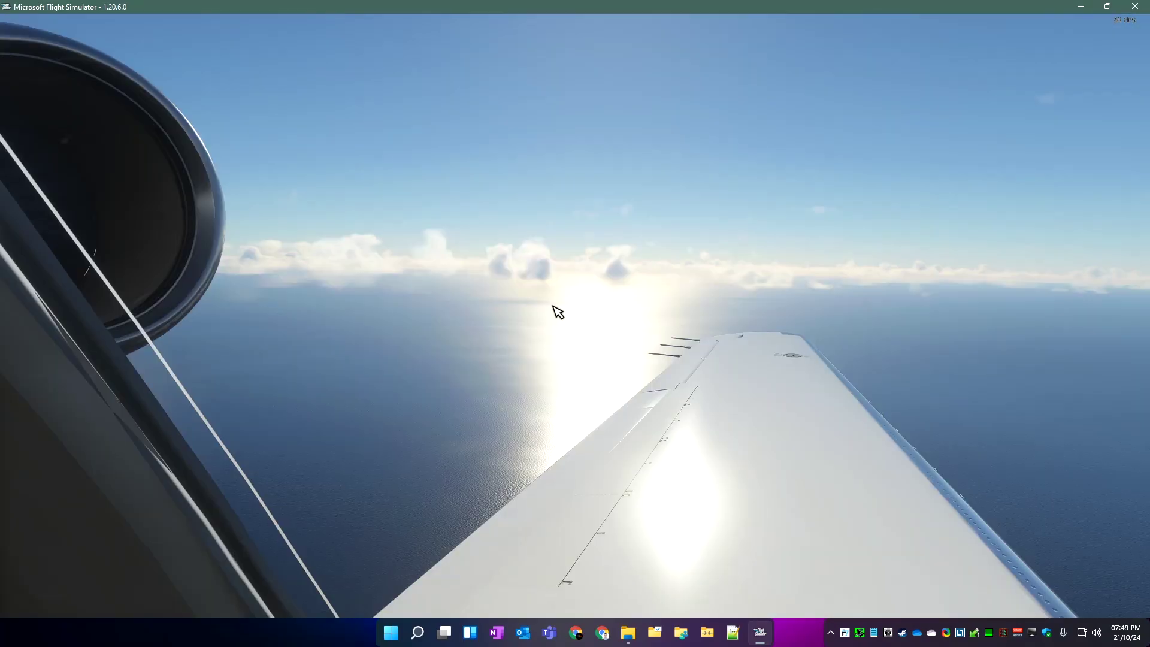
pyautogui.press('a')
pyautogui.press('a')
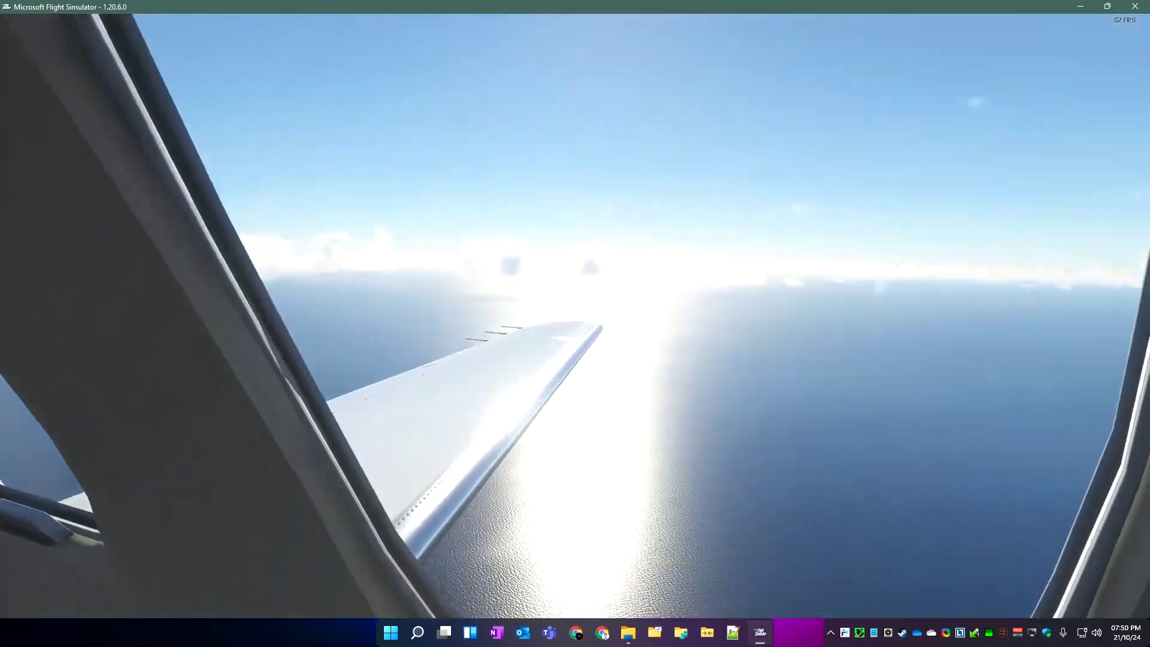
pyautogui.press('a')
pyautogui.press('a')
pyautogui.press('a')
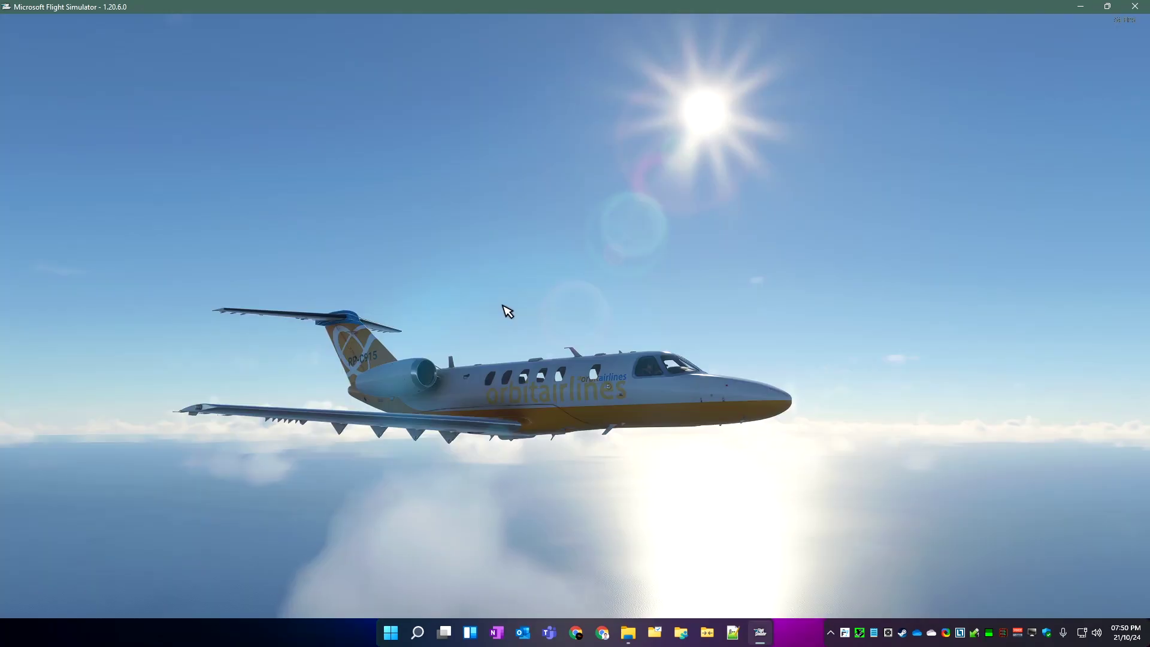
# Leave the flight for the World Map and choose the Boeing 747-8 Intercontinental in a white and gold livery
pyautogui.press('Escape')
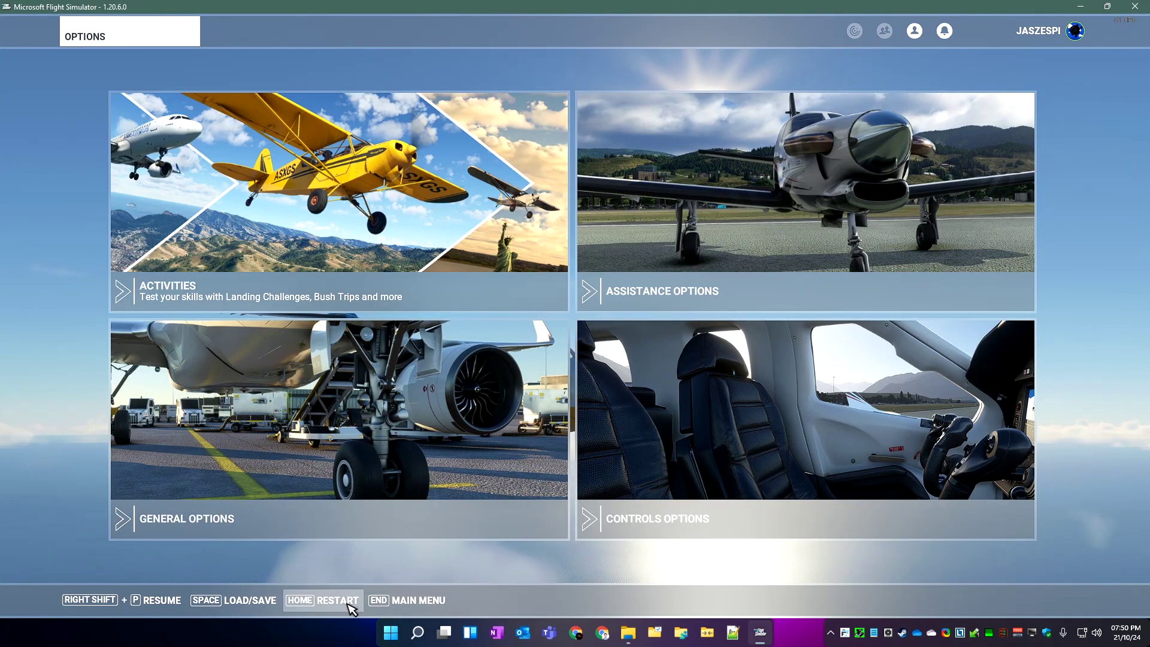
pyautogui.click(412, 601)
pyautogui.click(540, 373)
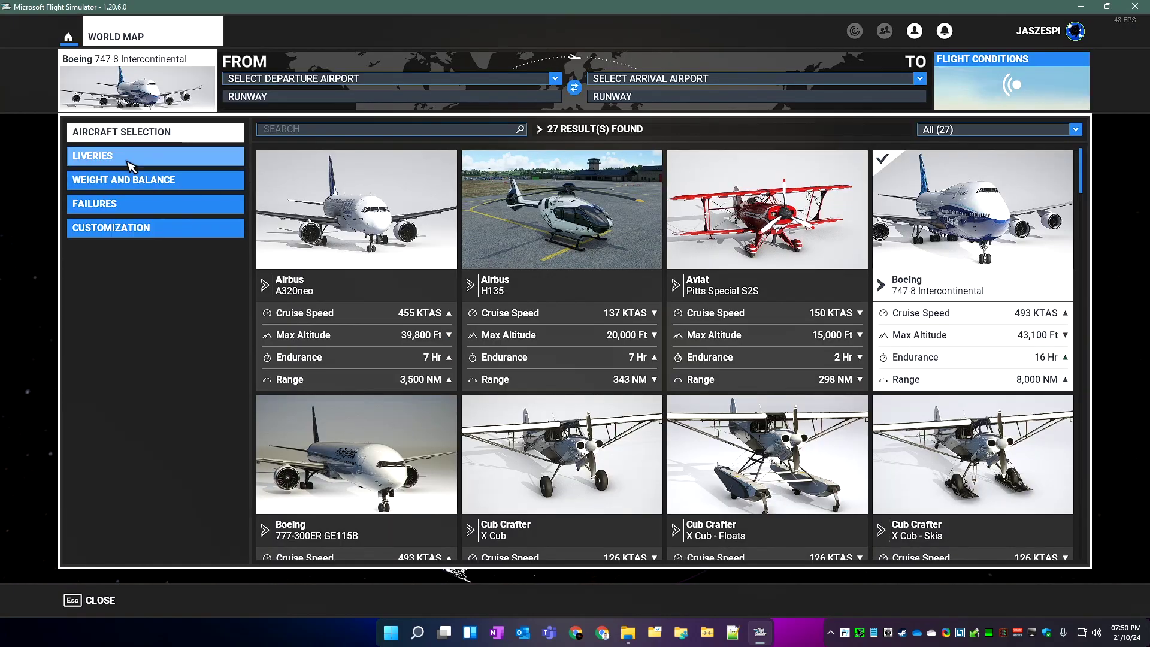
pyautogui.click(131, 159)
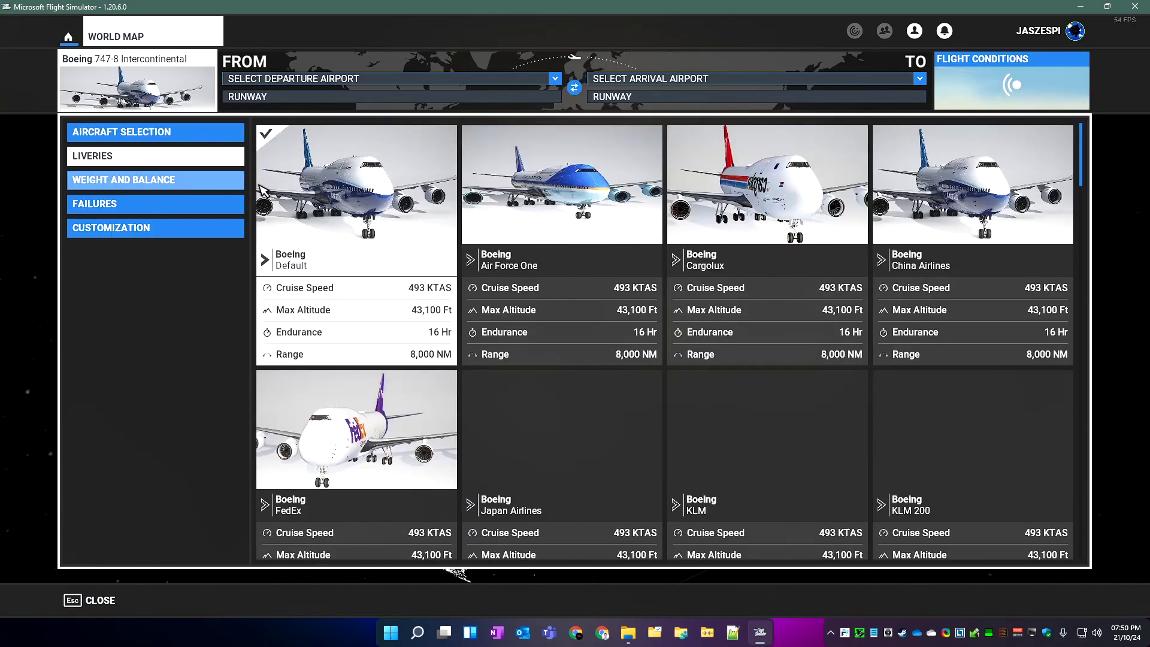
pyautogui.press('Escape')
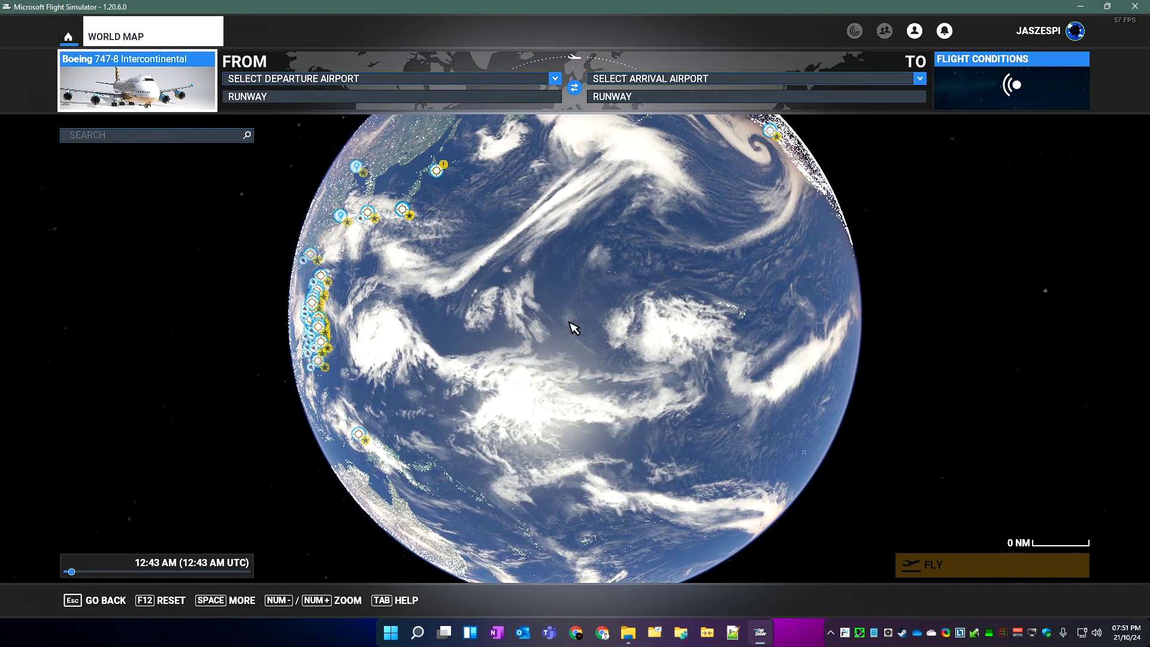
# Set a custom departure point over the open ocean and start the Boeing 747-8 flight
pyautogui.rightClick(575, 326)
pyautogui.click(578, 337)
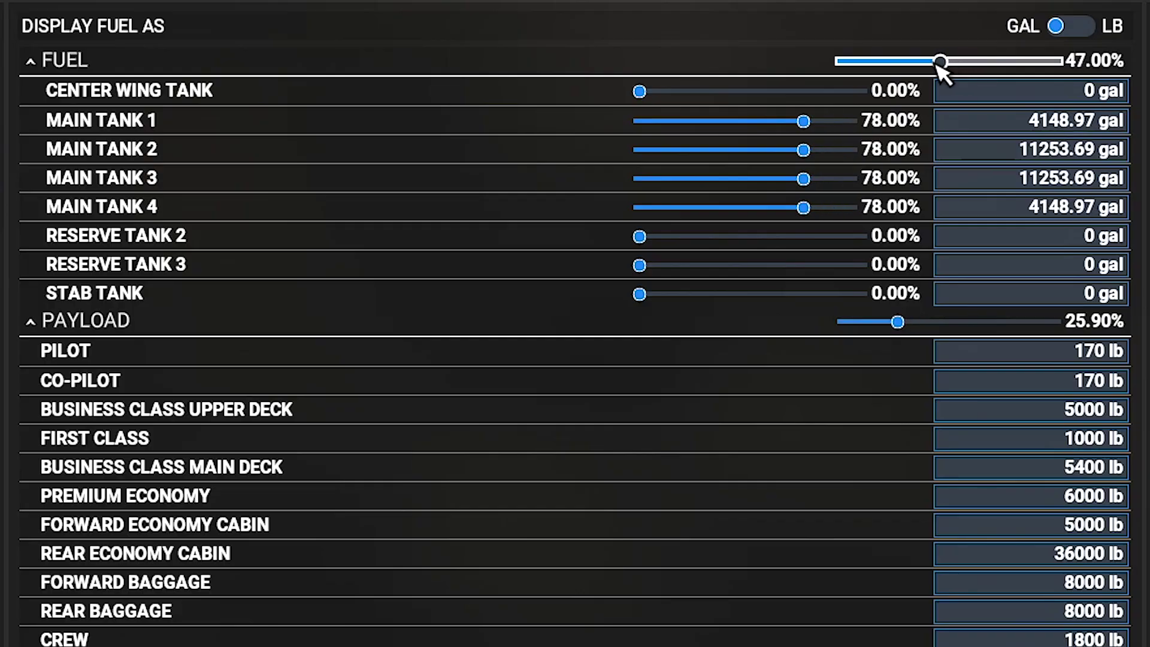
pyautogui.moveTo(939, 64); pyautogui.dragTo(855, 58)
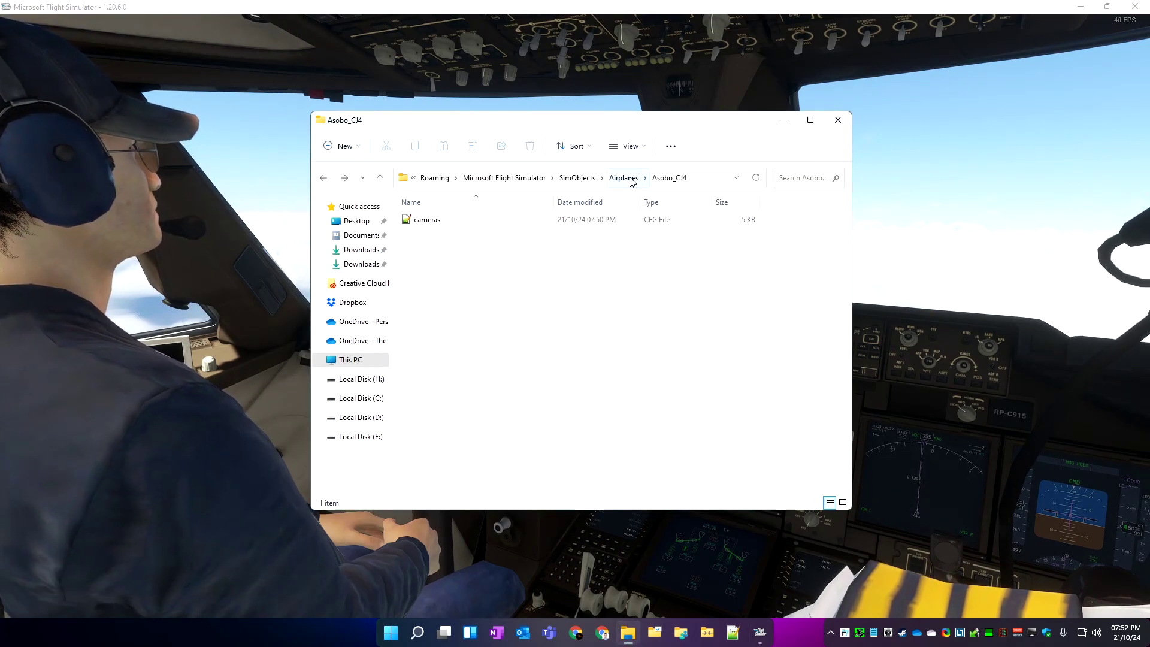
# Switch to File Explorer and open the cameras file from the Asobo_B747_8i folder inside Airplanes
pyautogui.click(623, 178)
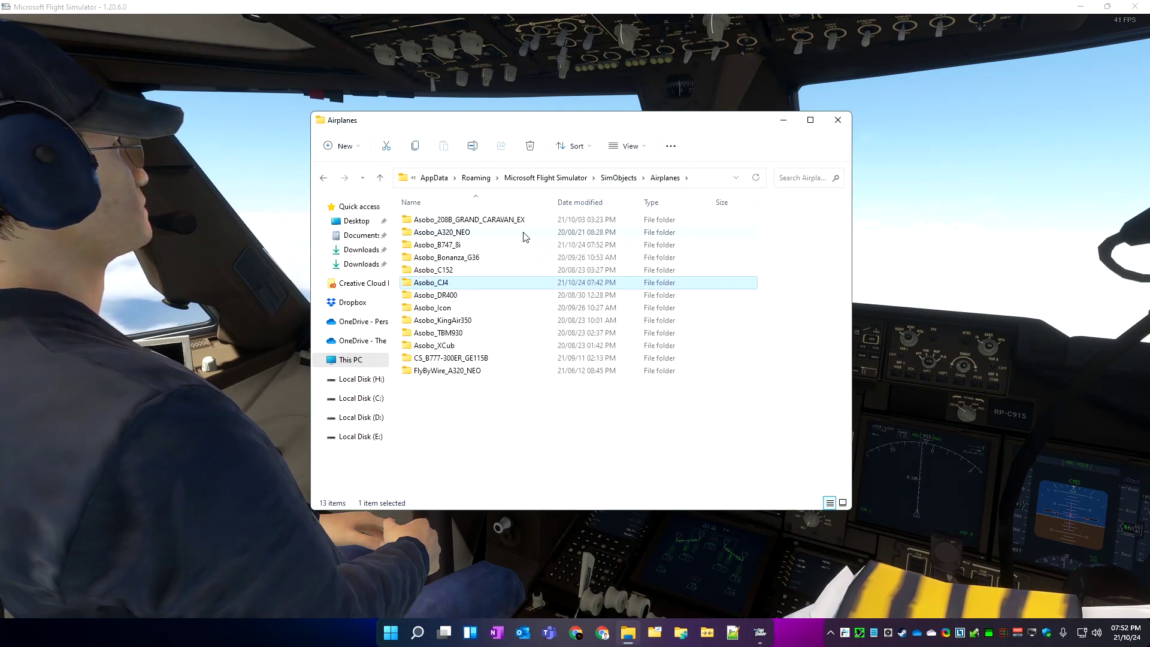
pyautogui.click(496, 250)
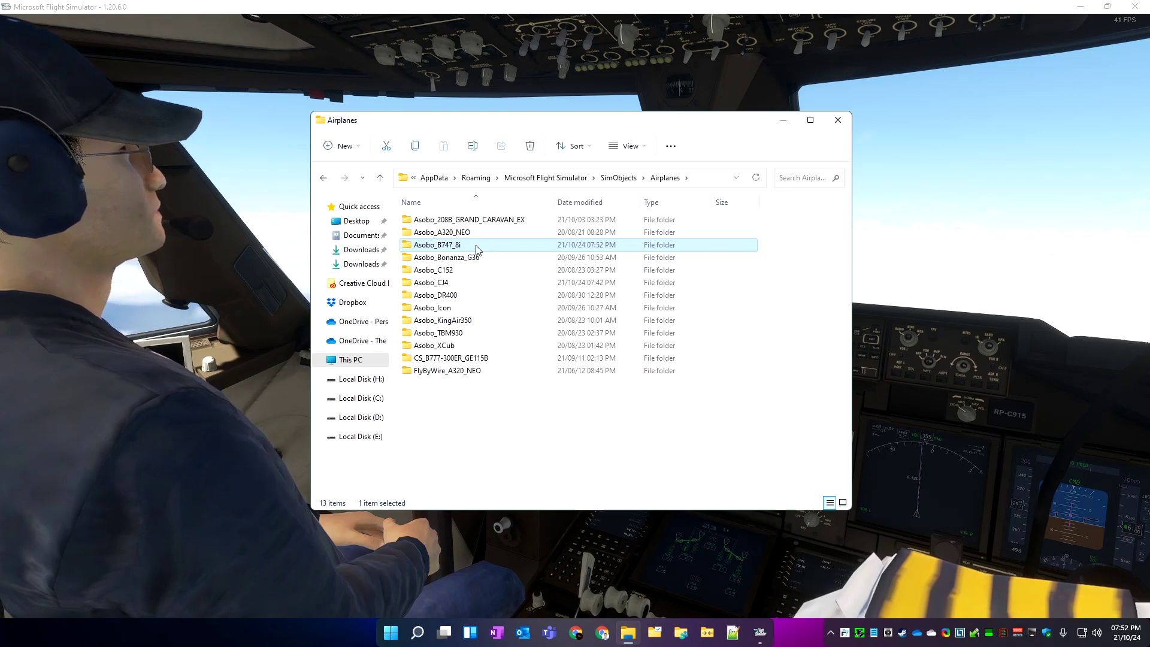
pyautogui.doubleClick(477, 248)
pyautogui.doubleClick(427, 221)
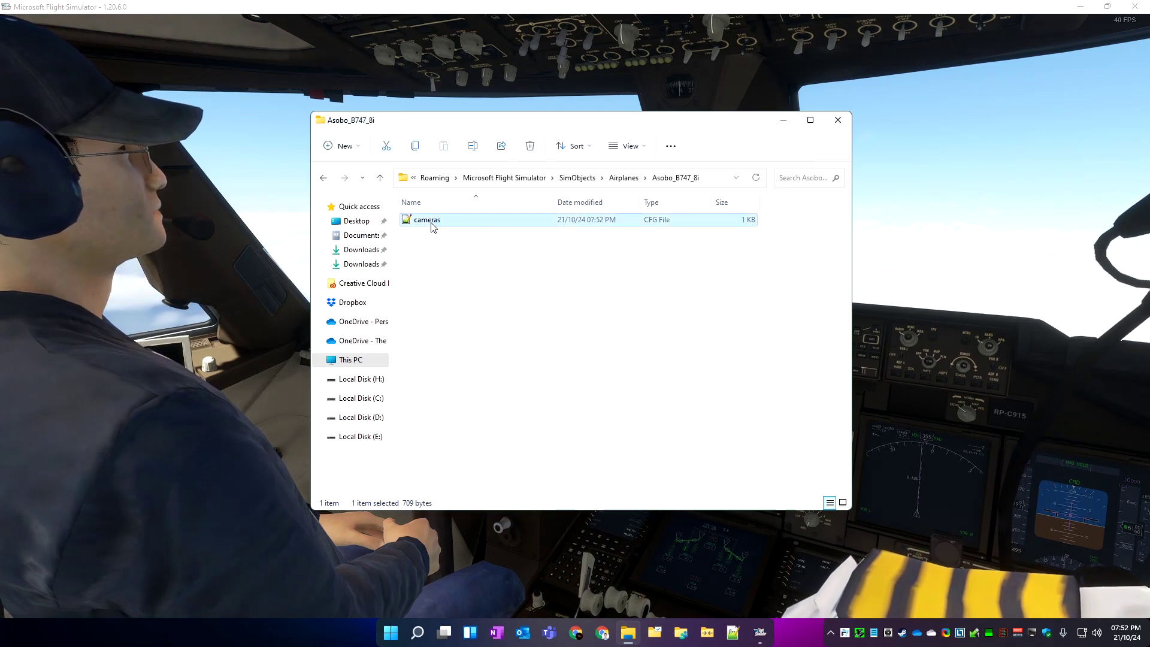
# Set the third InitialXyz value on line 36 to -4.414968, save the 747 cameras file and close the editor and folder
pyautogui.scroll(-5, 582, 483)
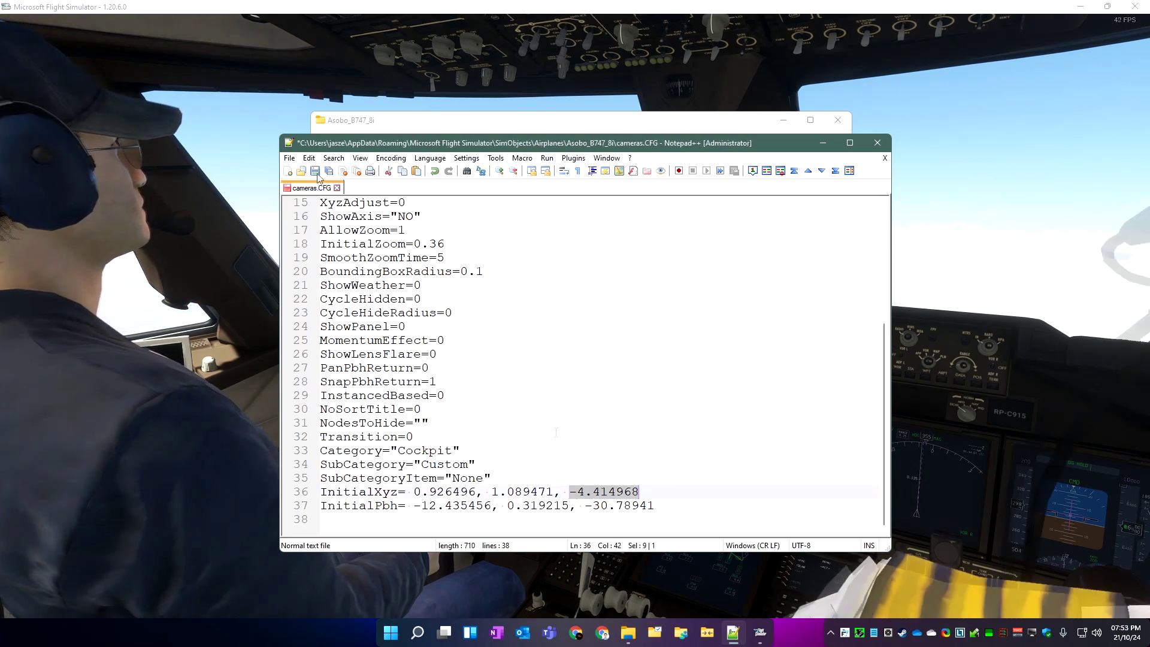
pyautogui.click(316, 171)
pyautogui.click(875, 143)
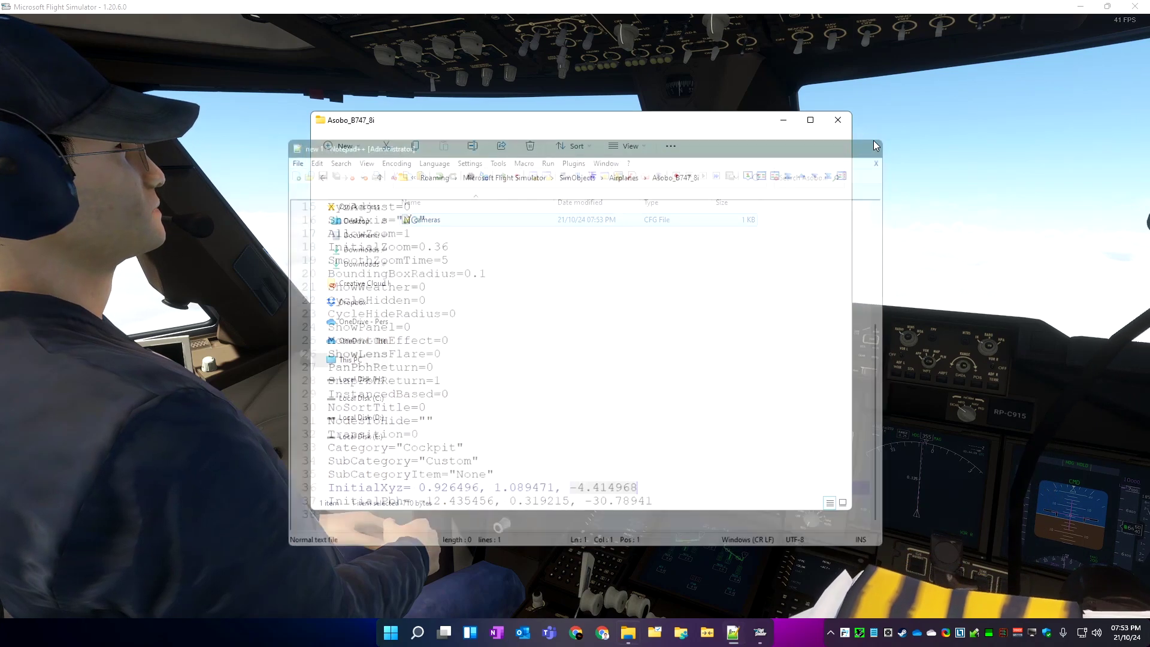
pyautogui.click(836, 121)
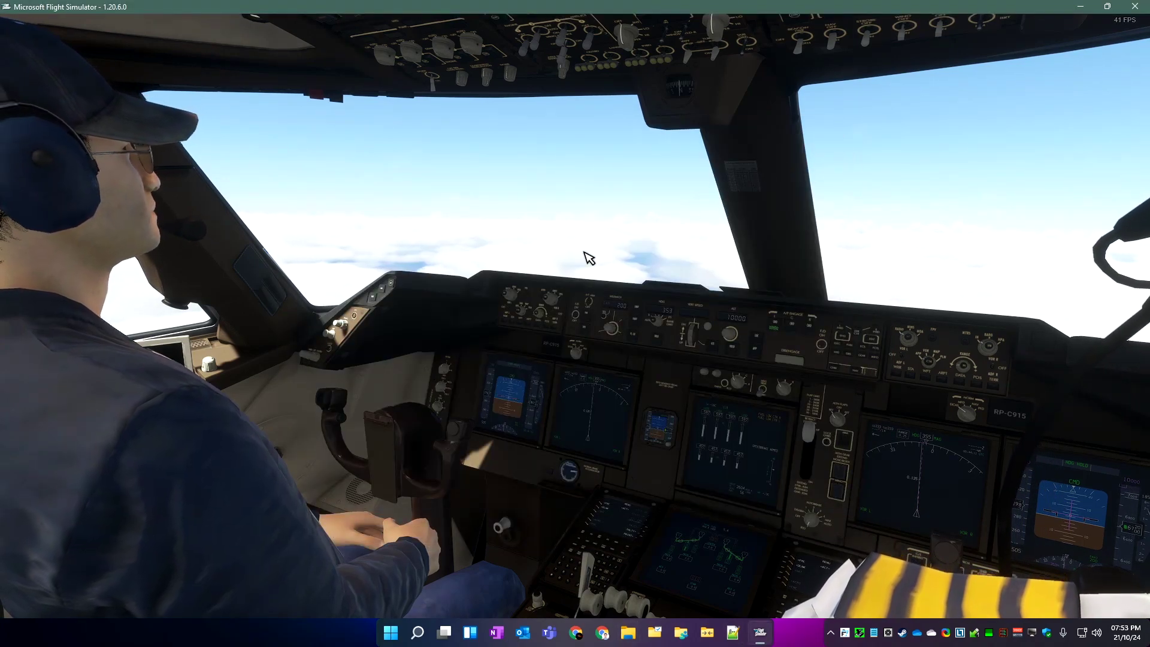
# Restart the Boeing 747-8 flight and proceed past the intro to load the edited camera position
pyautogui.press('Escape')
pyautogui.click(329, 600)
pyautogui.click(537, 373)
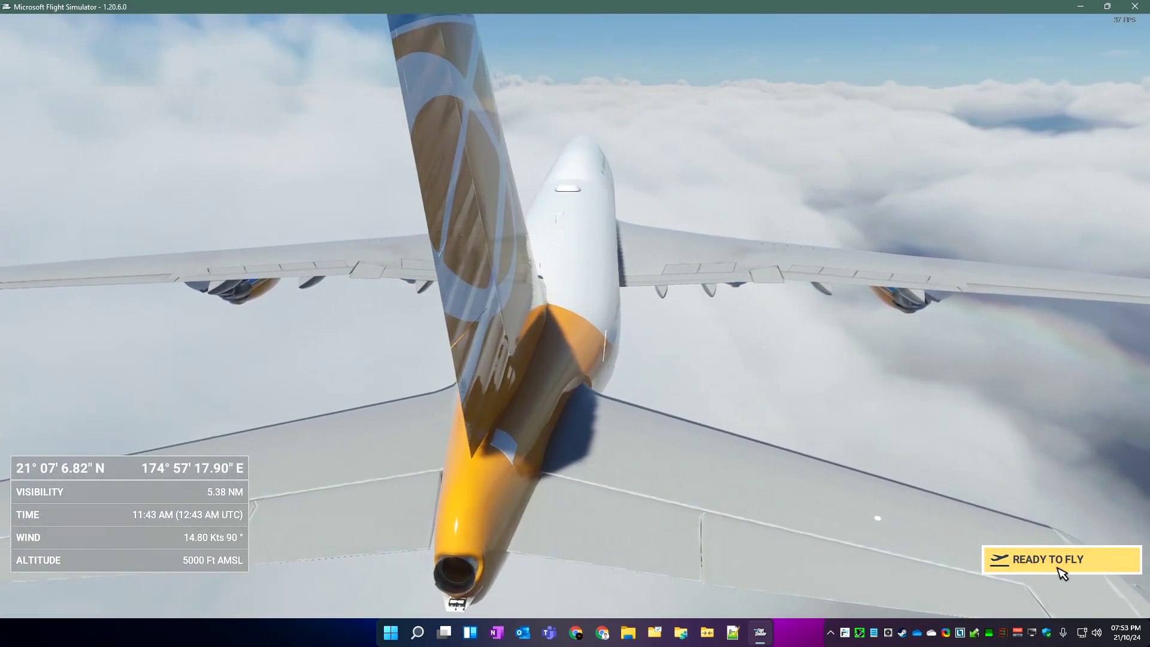
pyautogui.click(1062, 573)
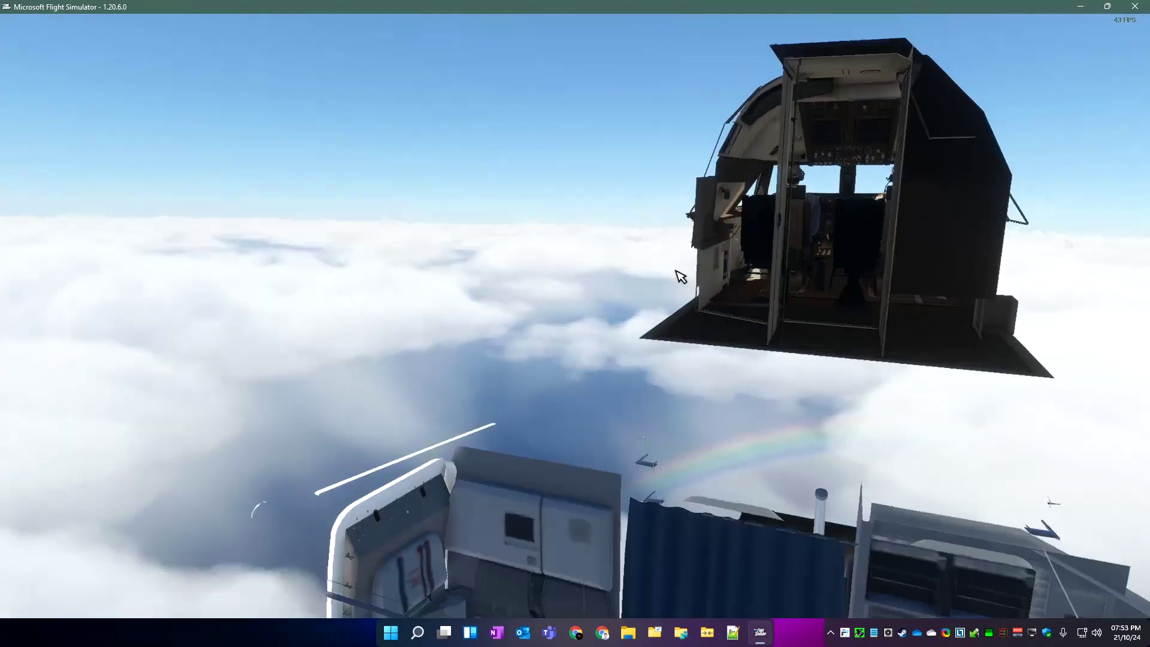